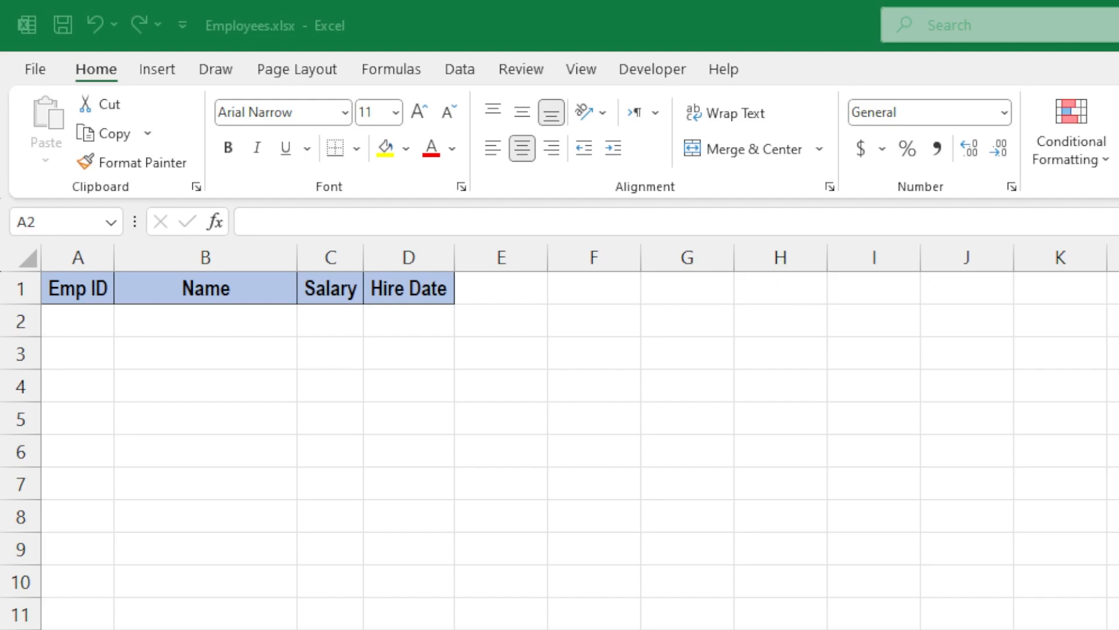
# - Look over the Emp ID, Name, Salary and Hire Date headers in row 1 of the employee sheet
pyautogui.hotkey('alt', 'Tab')
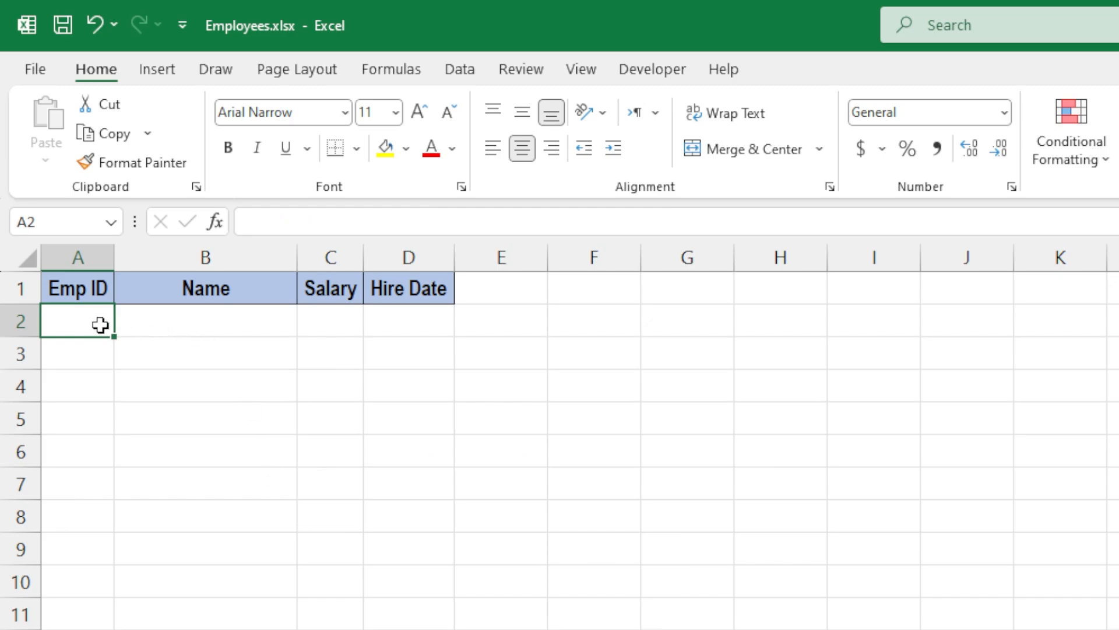
pyautogui.click(175, 286)
pyautogui.click(333, 292)
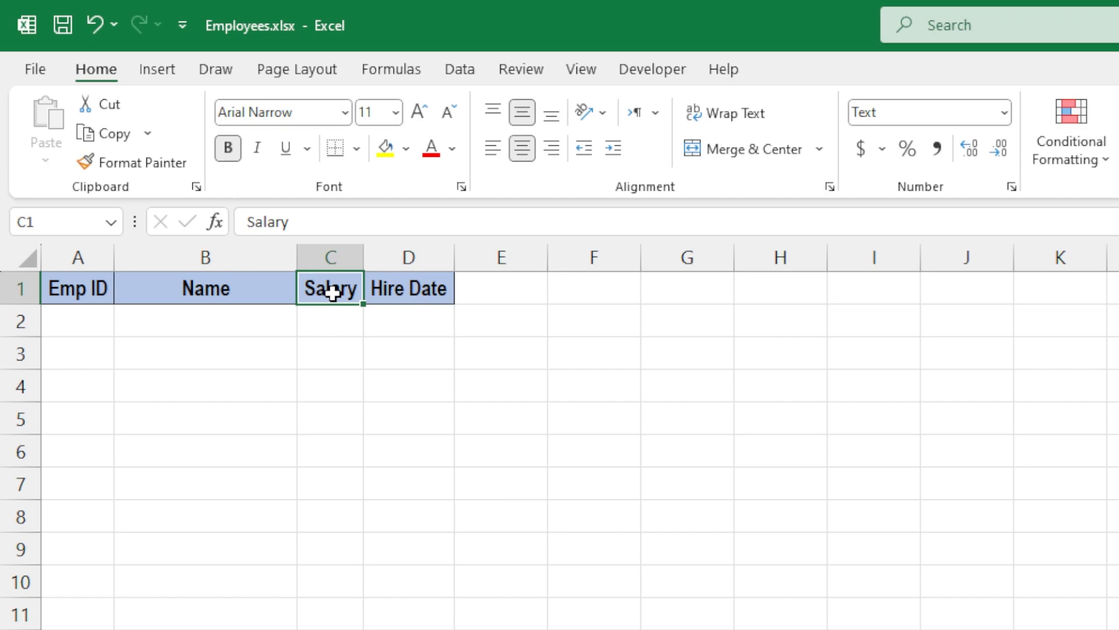
pyautogui.click(380, 287)
pyautogui.click(175, 288)
pyautogui.click(85, 290)
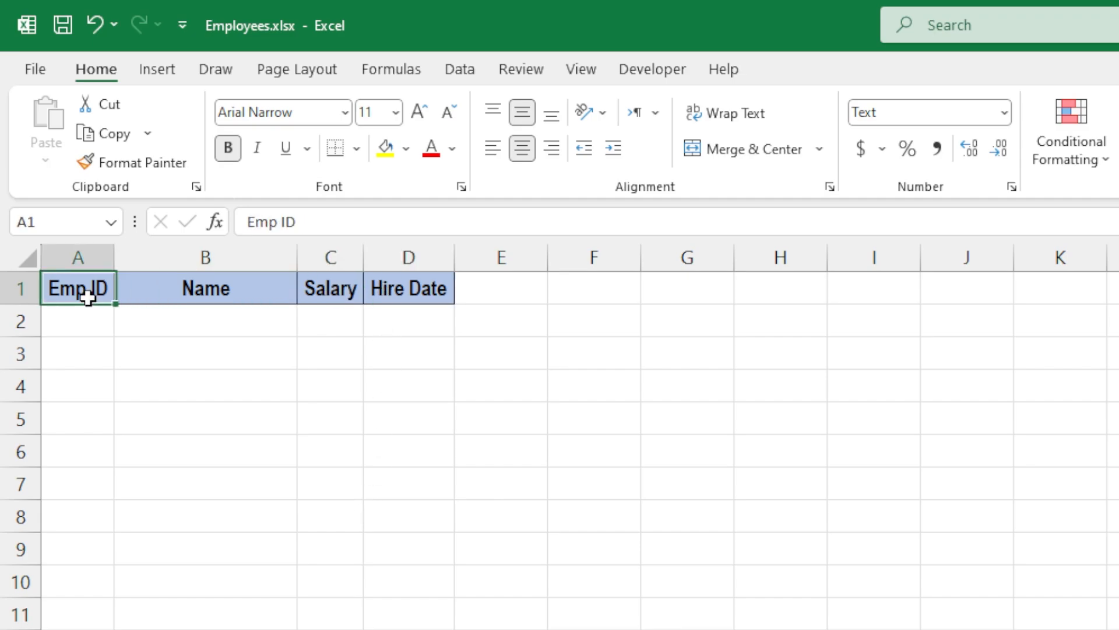
pyautogui.click(161, 289)
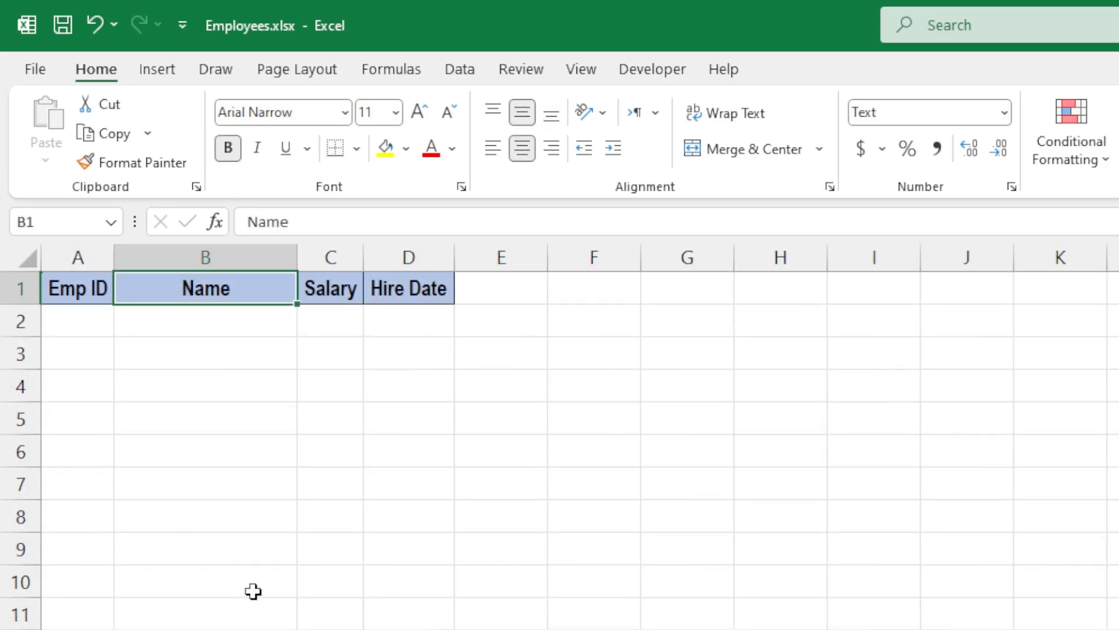
# - Enter the first employee's ID in A2 and full name in B2
pyautogui.click(77, 321)
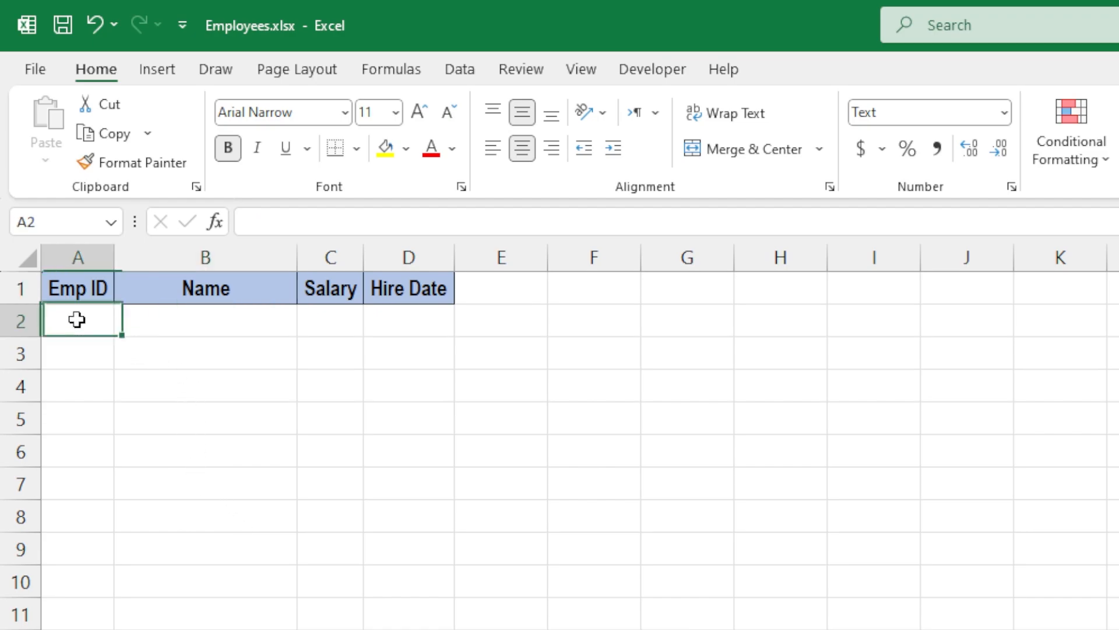
pyautogui.write('1001')
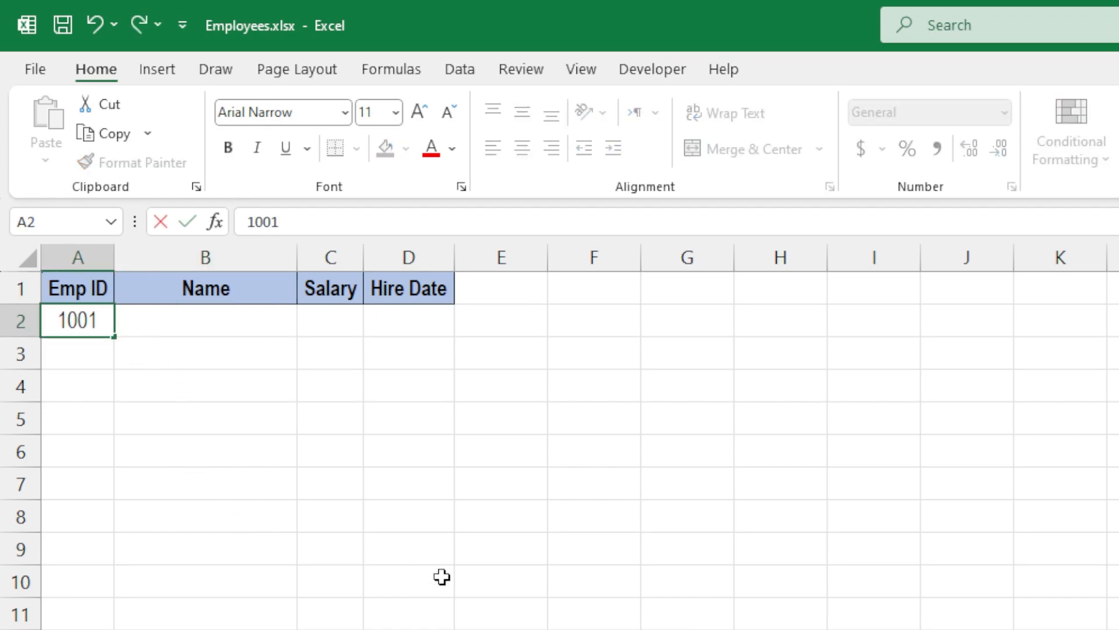
pyautogui.press('Tab')
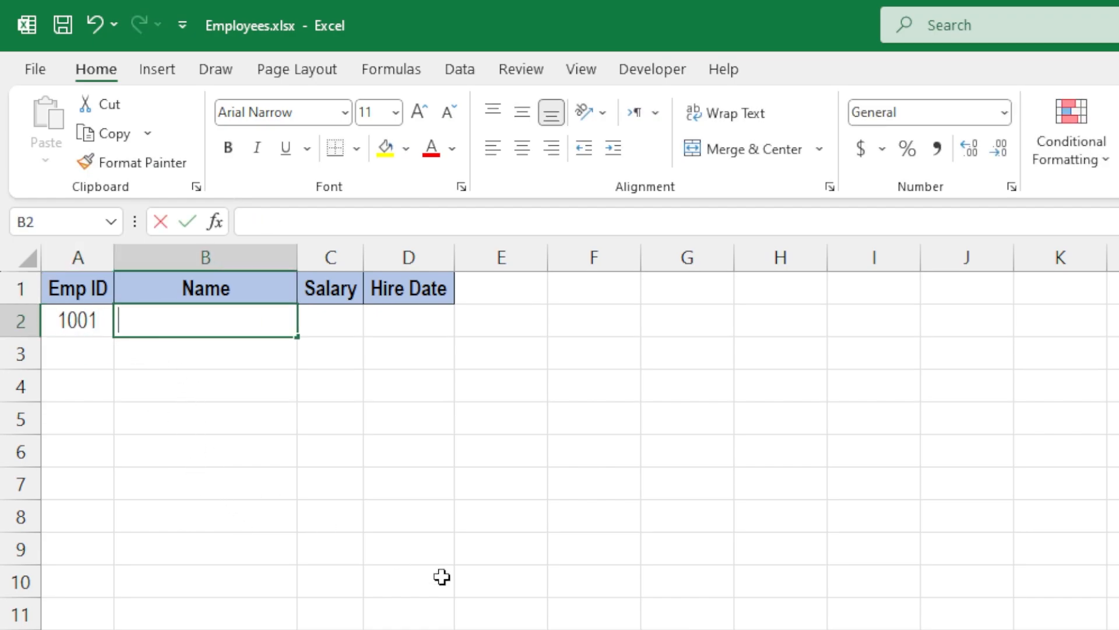
pyautogui.write('Naya Boyd')
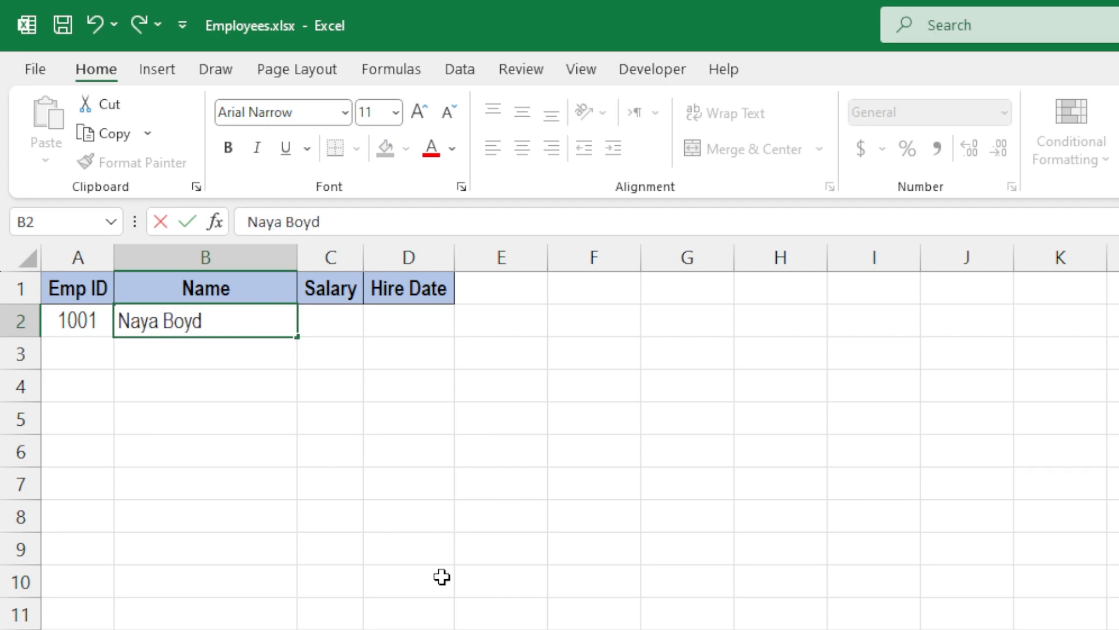
pyautogui.press('Tab')
# - Copy the employee's ID and name from A2:B2 into the same cells of the following sheet
pyautogui.press('Home')
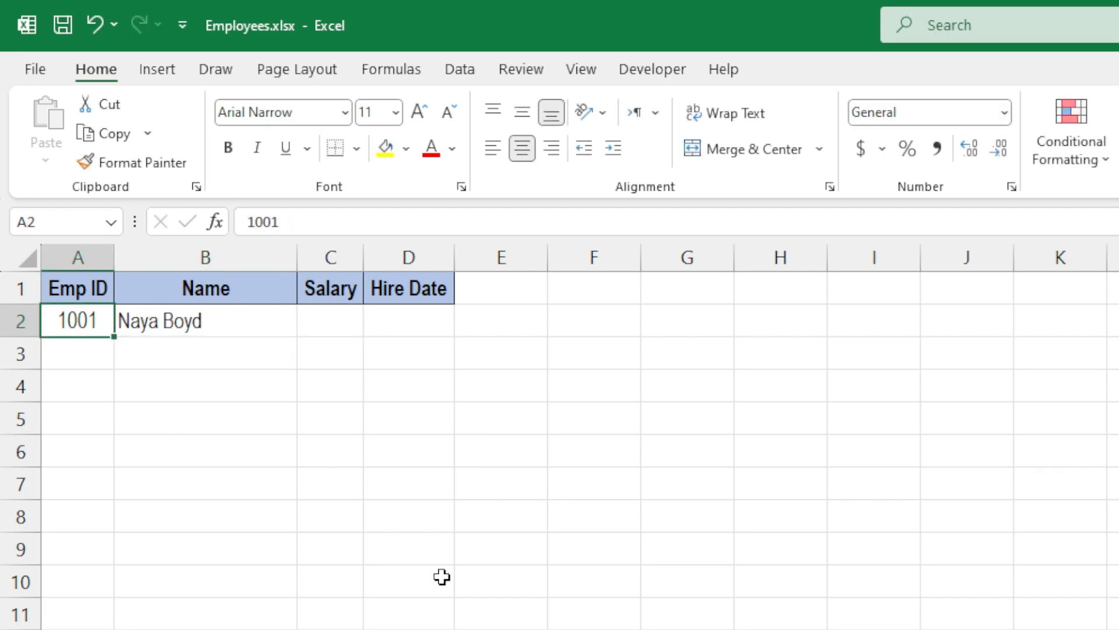
pyautogui.hotkey('shift', 'Right')
pyautogui.hotkey('ctrl', 'c')
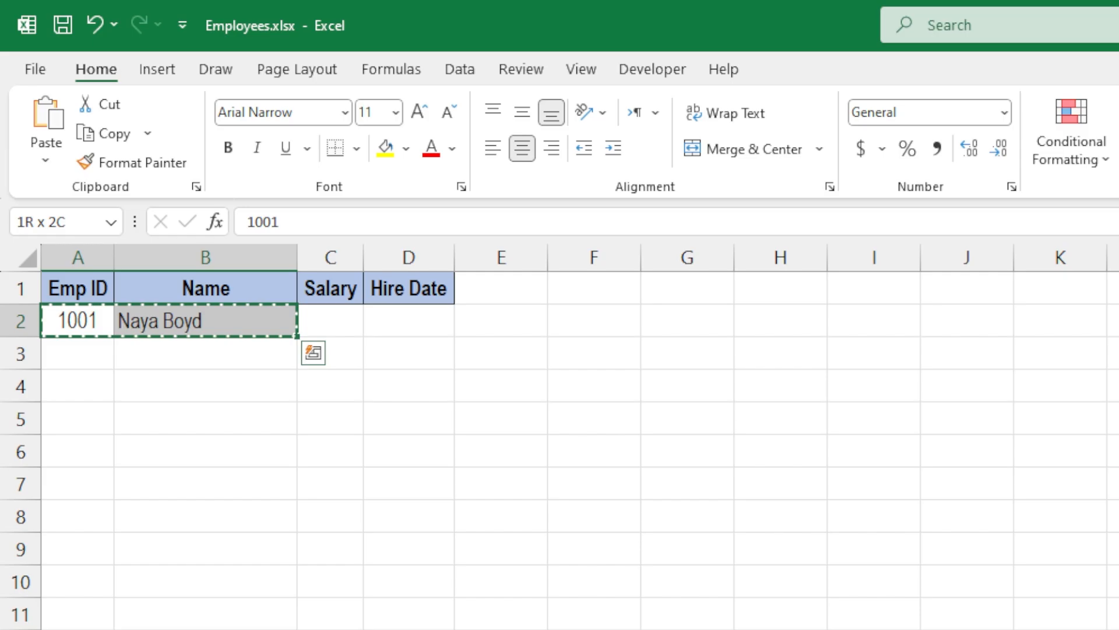
pyautogui.hotkey('ctrl', 'pagedown')
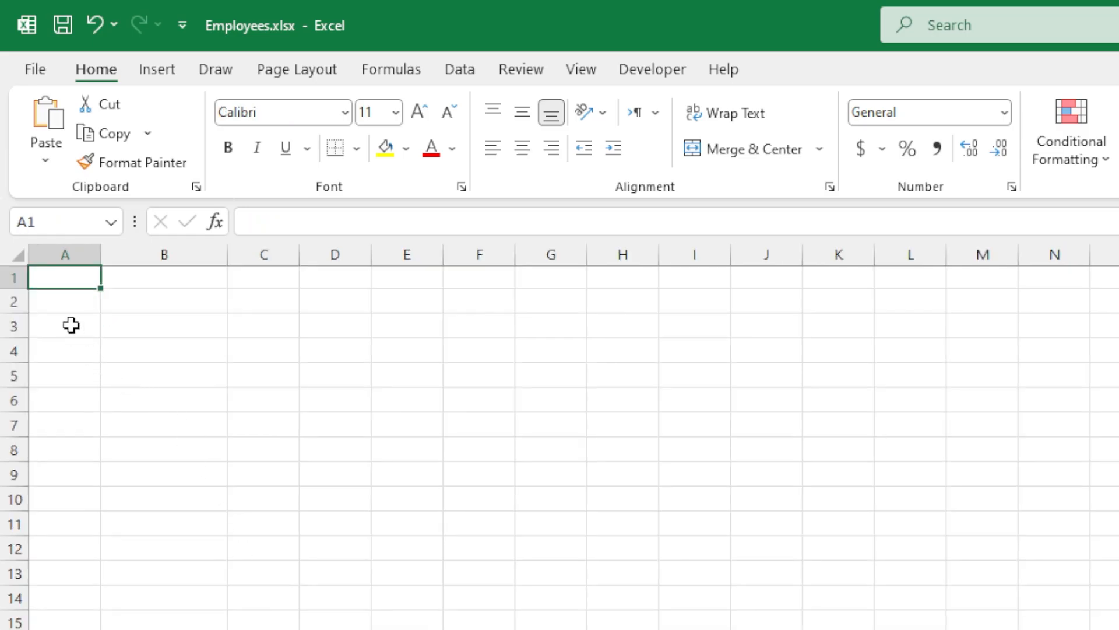
pyautogui.click(67, 303)
pyautogui.hotkey('ctrl', 'v')
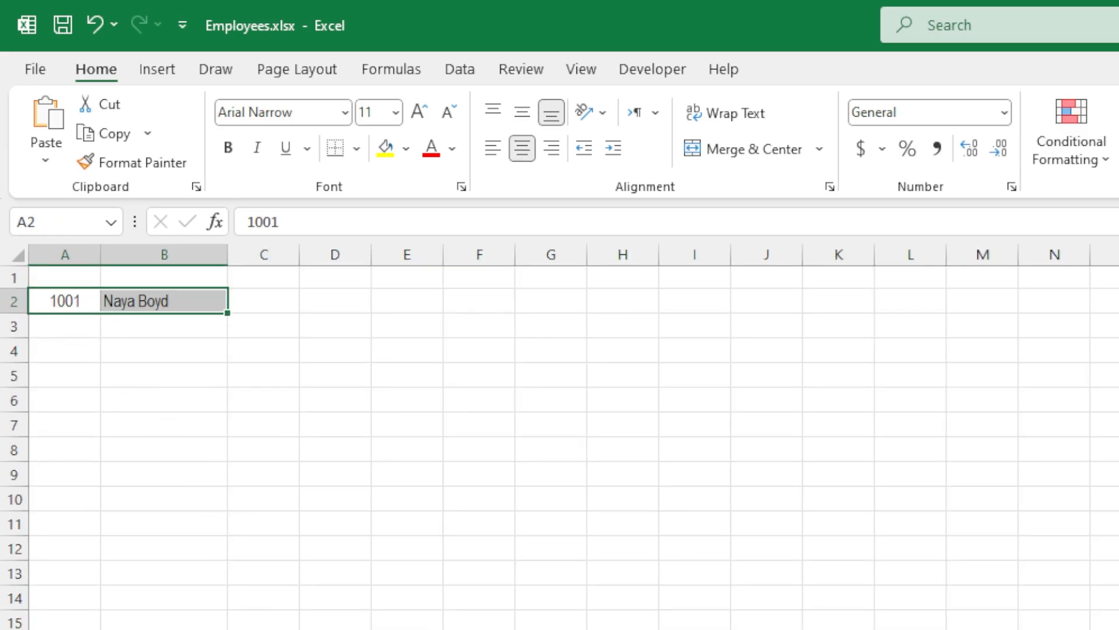
pyautogui.hotkey('ctrl', 'pagedown')
pyautogui.moveTo(88, 309); pyautogui.dragTo(163, 301)
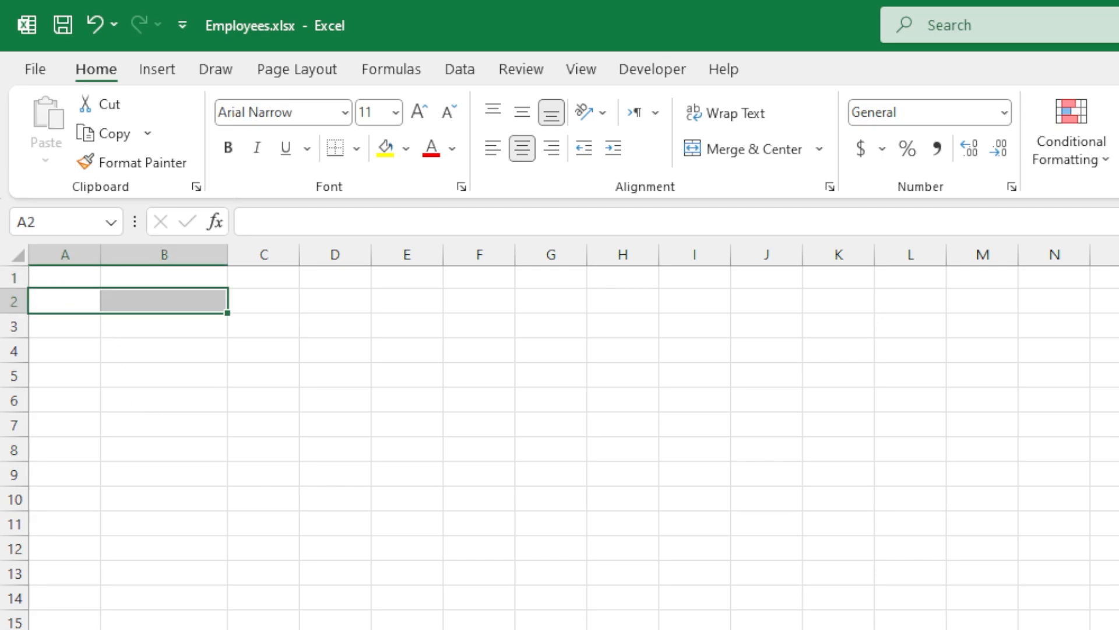
pyautogui.hotkey('ctrl', 'v')
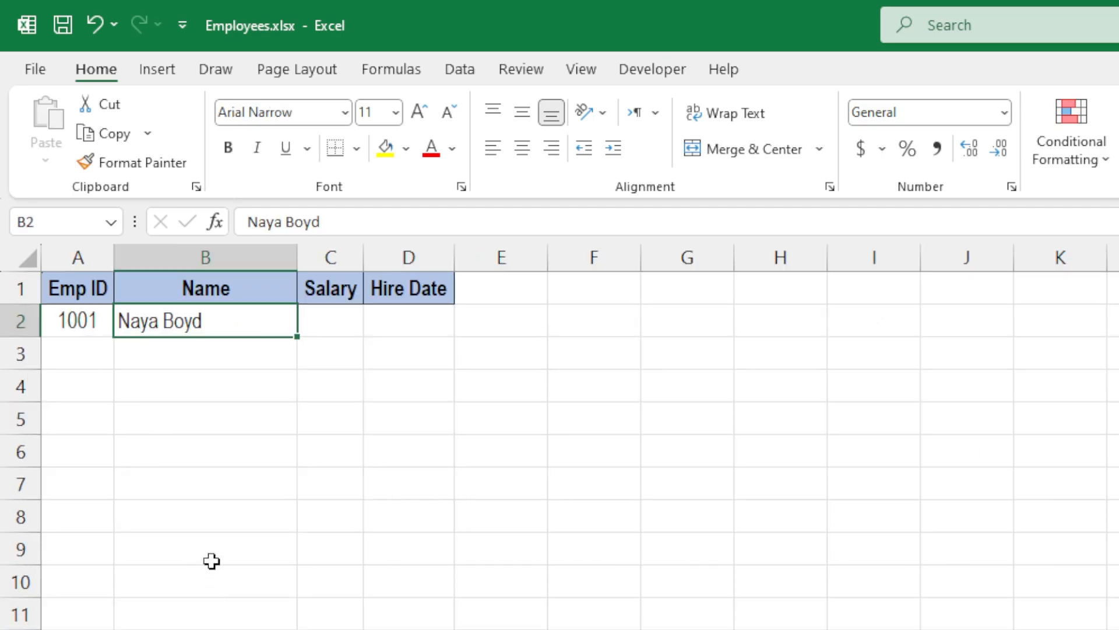
pyautogui.click(80, 326)
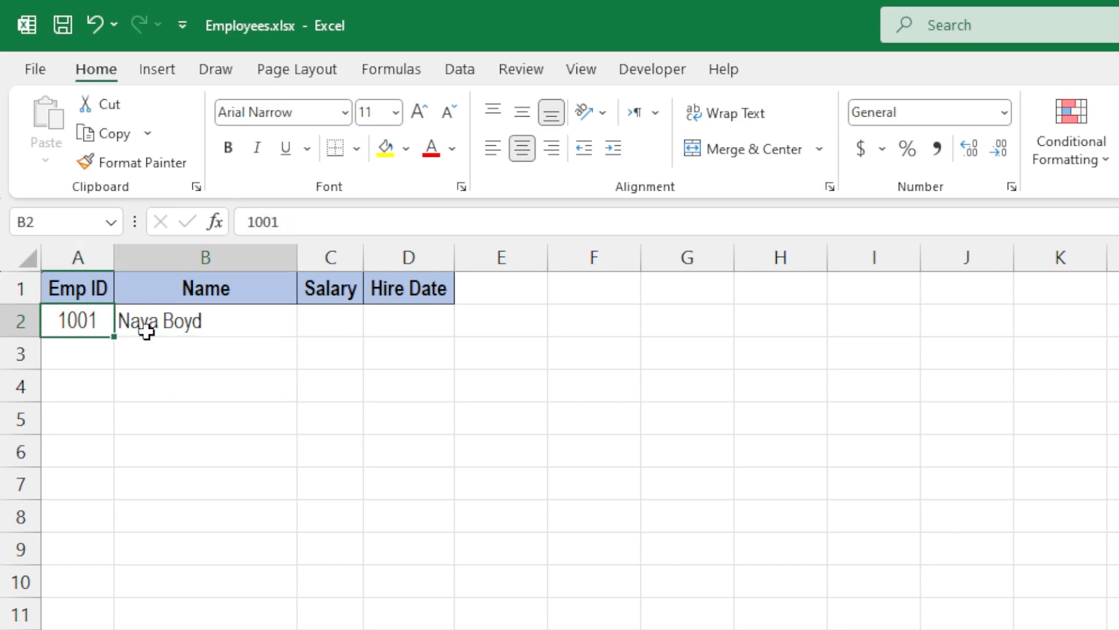
pyautogui.click(145, 326)
pyautogui.click(77, 320)
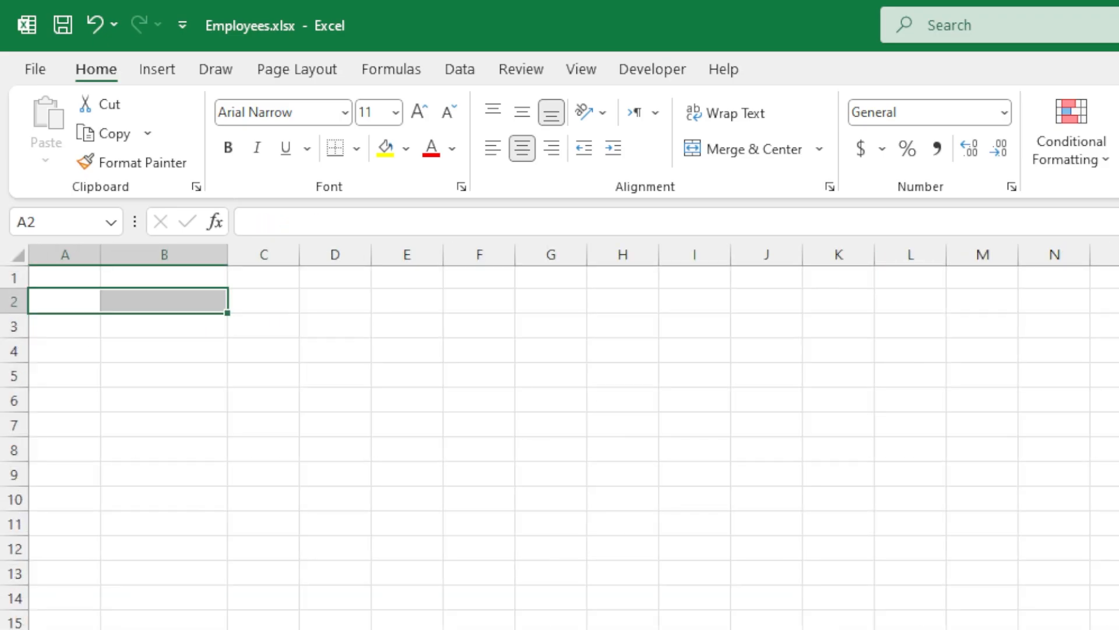
pyautogui.click(65, 277)
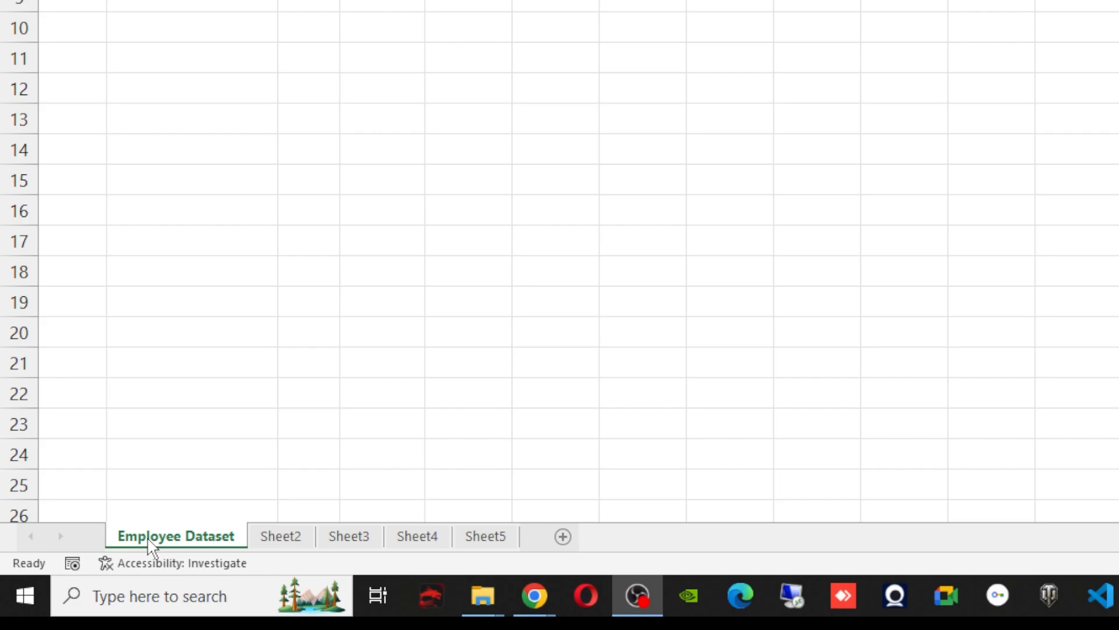
# - Group all sheets, starting from Employee Dataset, and enter the first employee's ID in A2 and full name in B2
pyautogui.rightClick(150, 545)
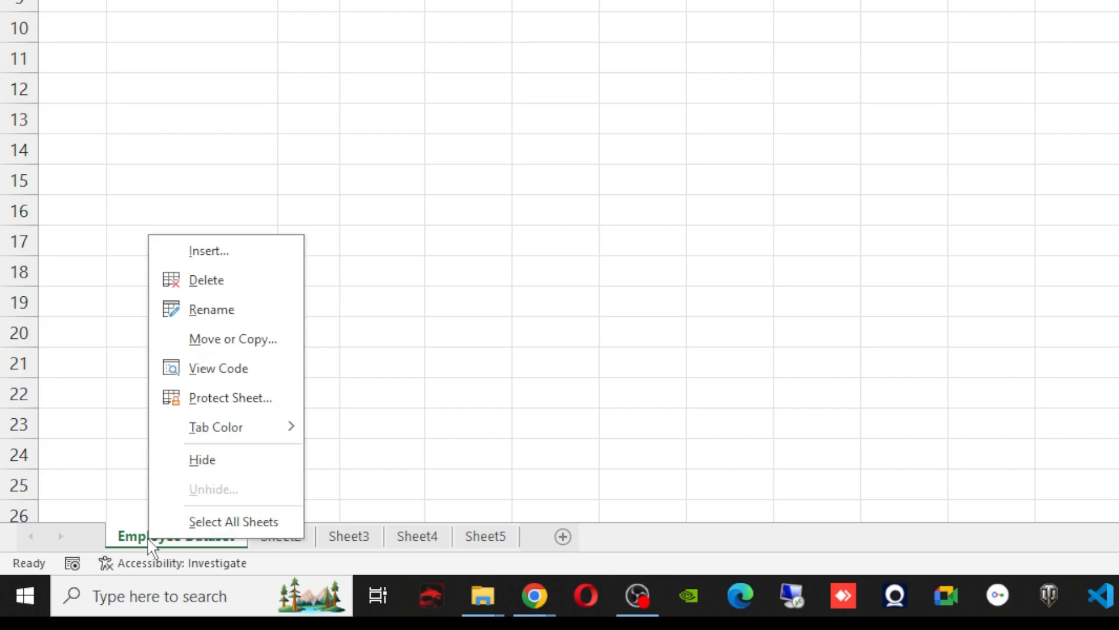
pyautogui.click(233, 521)
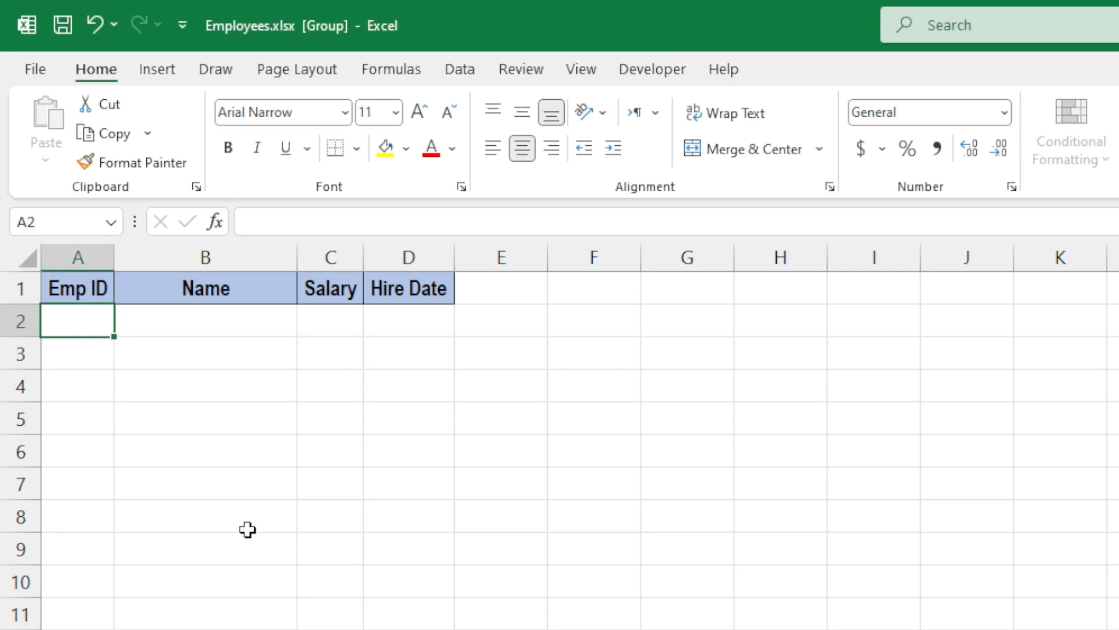
pyautogui.write('1001')
pyautogui.press('Tab')
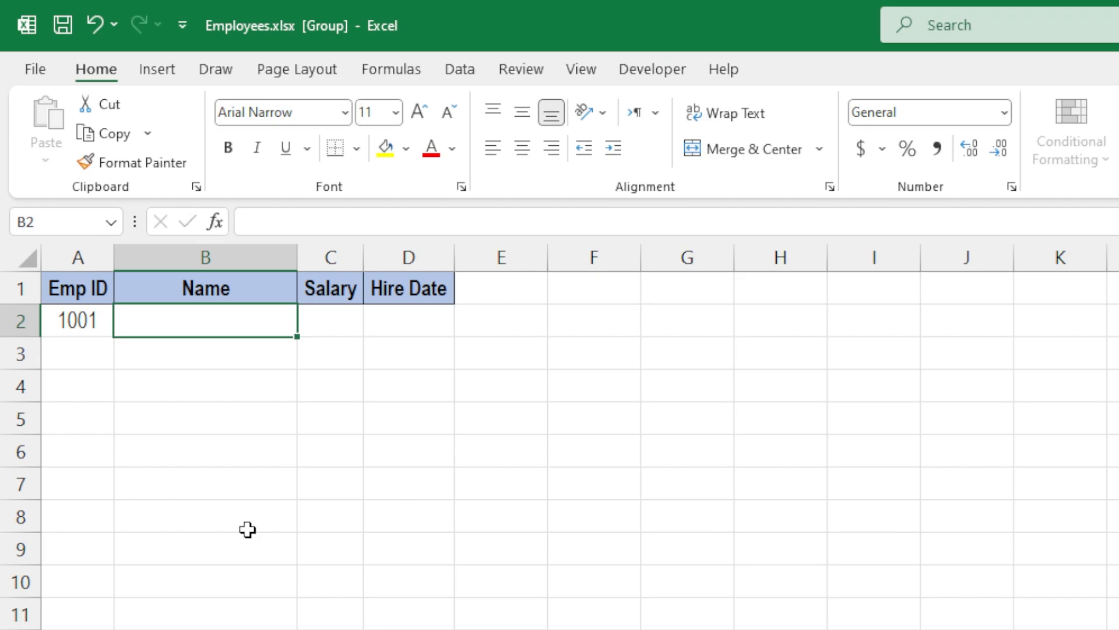
pyautogui.write('Naya Boy')
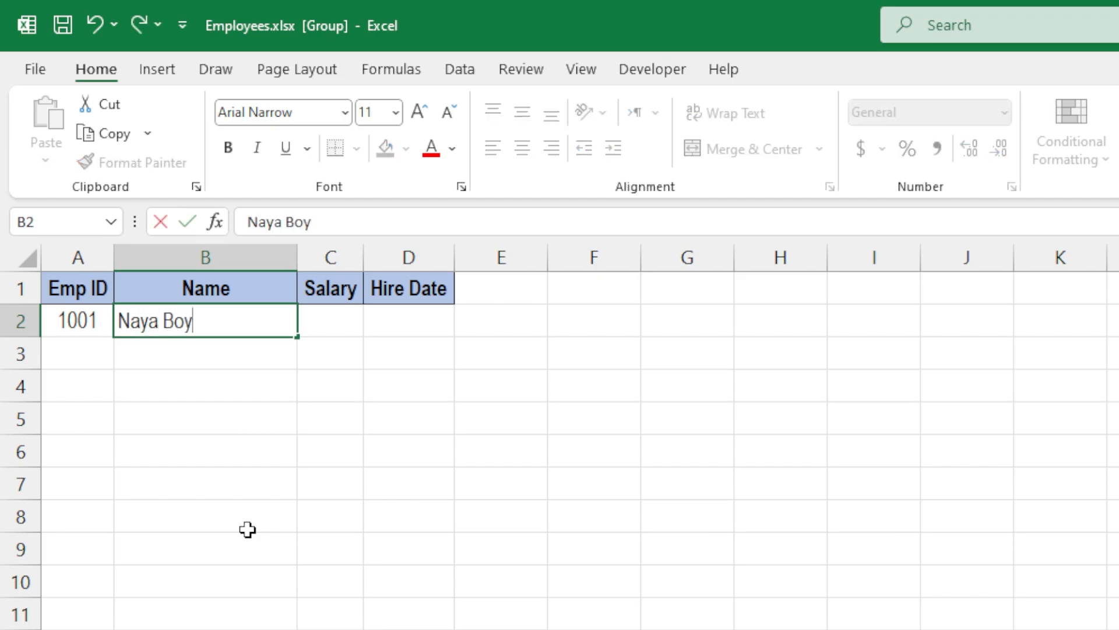
pyautogui.write('d')
pyautogui.press('Tab')
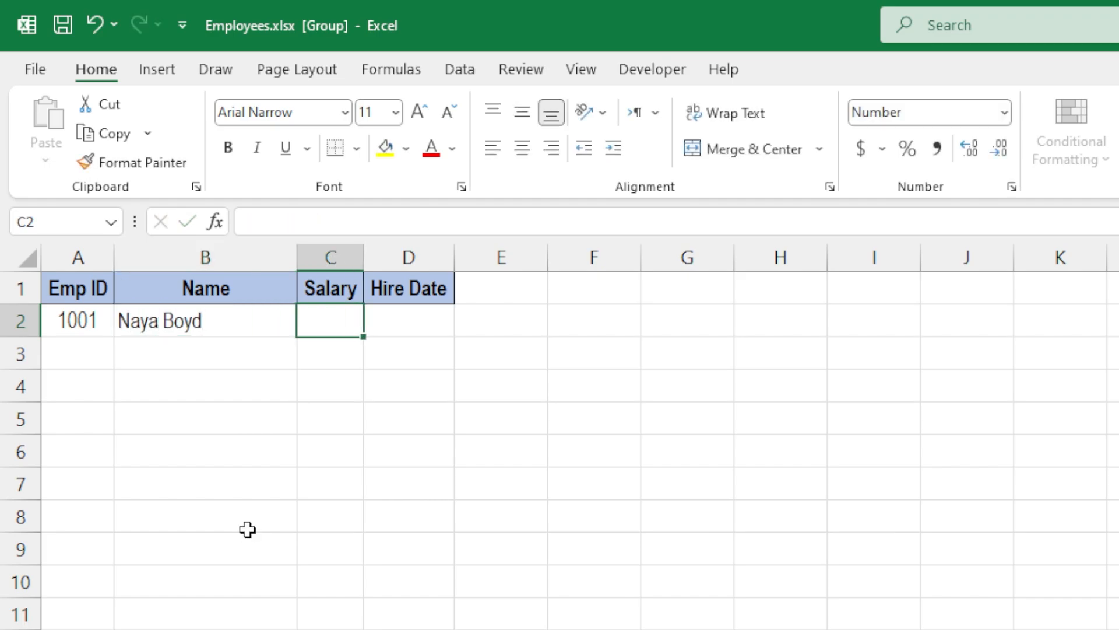
# - Check the employee ID and name in row 2 of the Employee Dataset sheet and the sheet after it
pyautogui.press('Left')
pyautogui.click(85, 320)
pyautogui.click(158, 325)
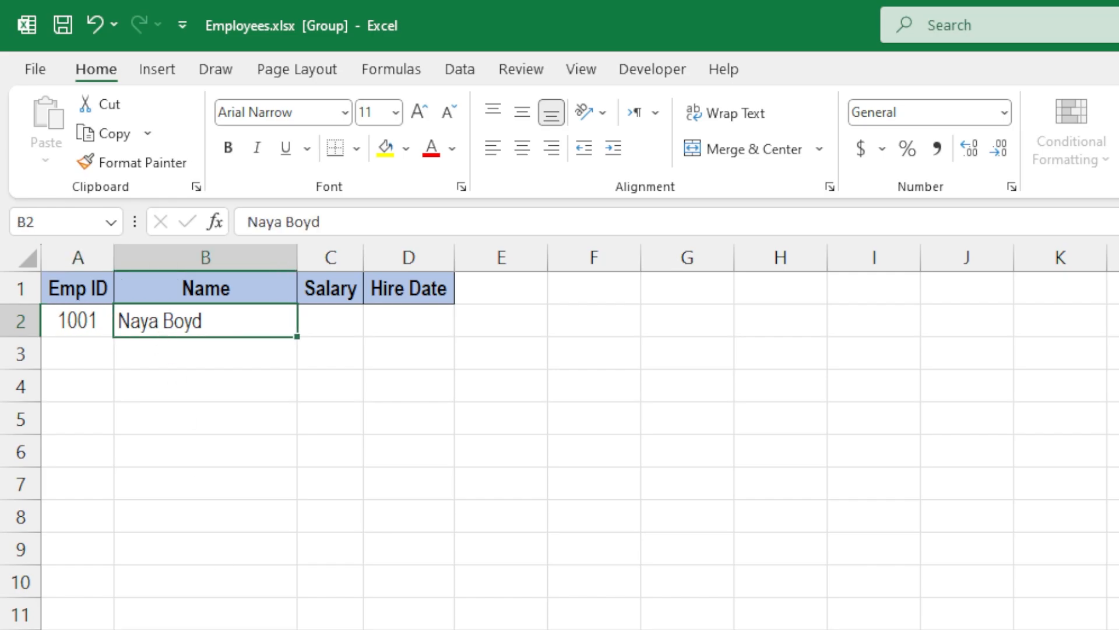
pyautogui.hotkey('ctrl', 'pagedown')
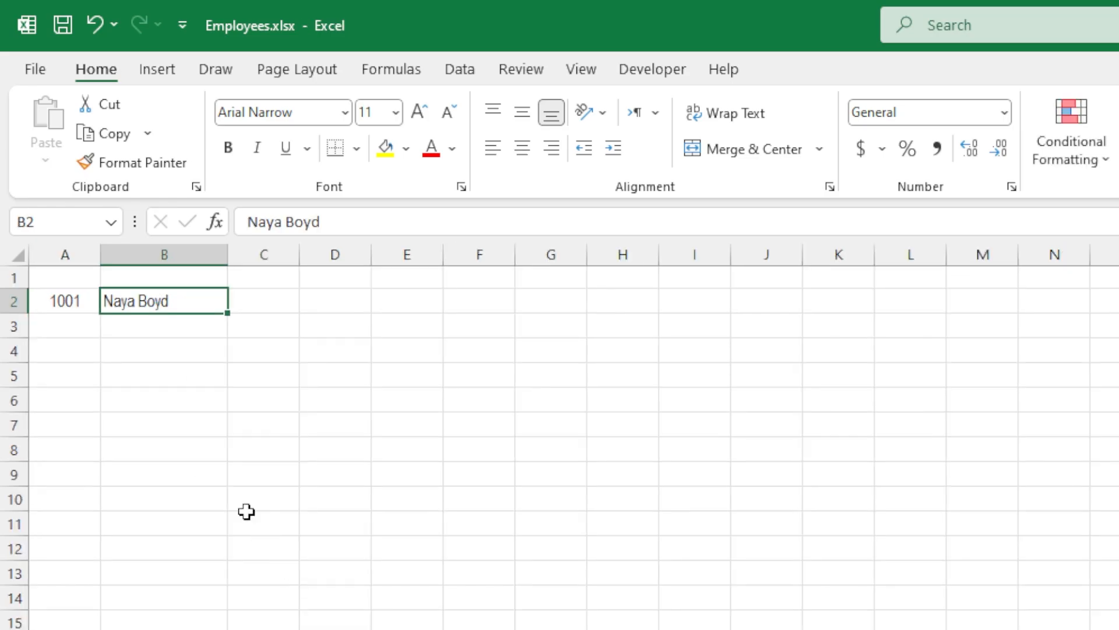
pyautogui.click(59, 302)
pyautogui.click(148, 305)
pyautogui.click(77, 303)
pyautogui.click(154, 304)
pyautogui.click(72, 305)
pyautogui.click(125, 302)
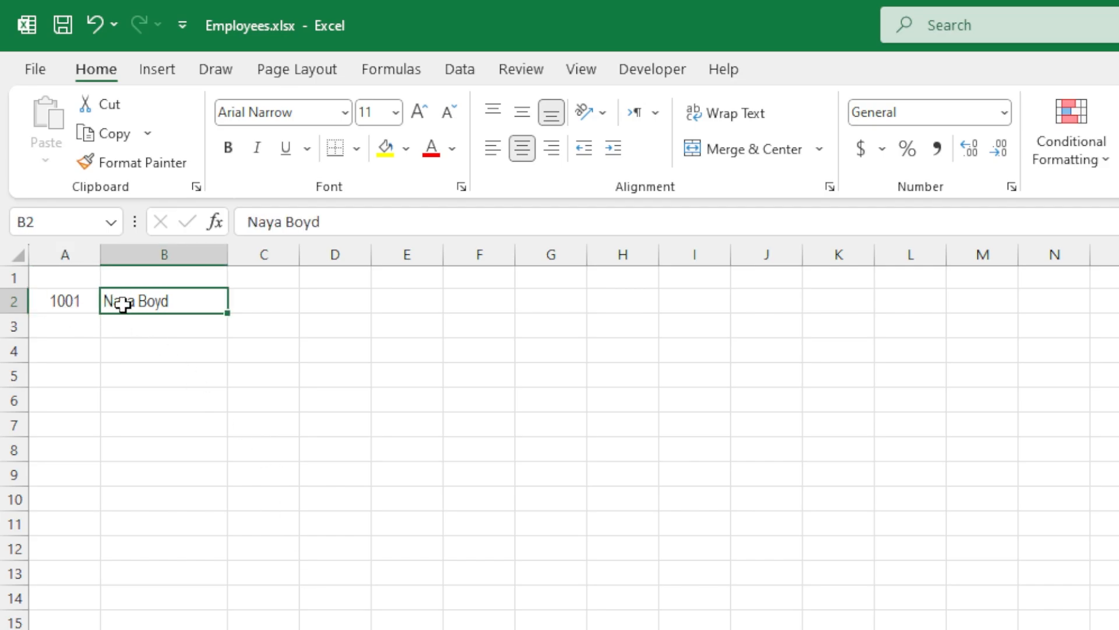
# - Enter the second employee's ID in A3 and full name in B3 with all sheets grouped, and check another sheet
pyautogui.hotkey('ctrl', 'pageup')
pyautogui.hotkey('ctrl', 'shift', 'pageup')
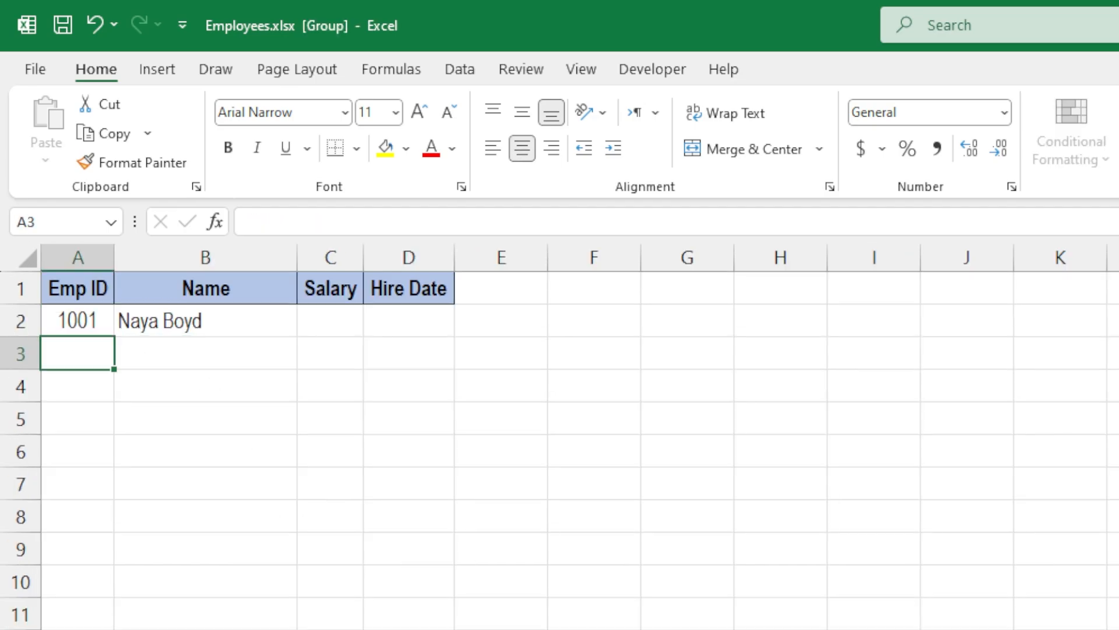
pyautogui.write('1002')
pyautogui.press('Tab')
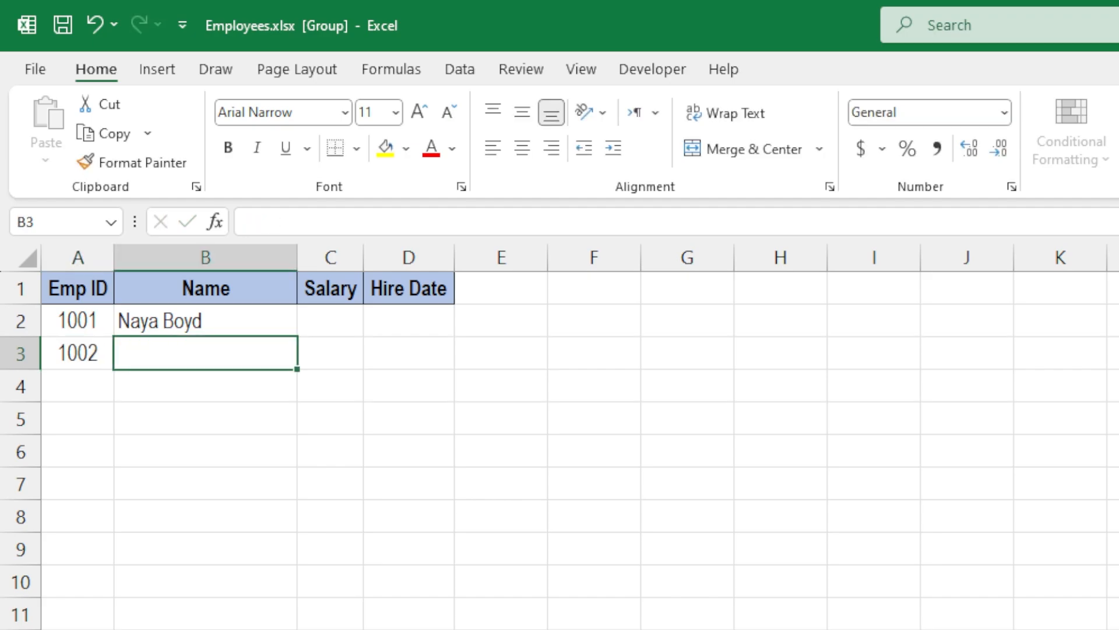
pyautogui.write('Dean Newman')
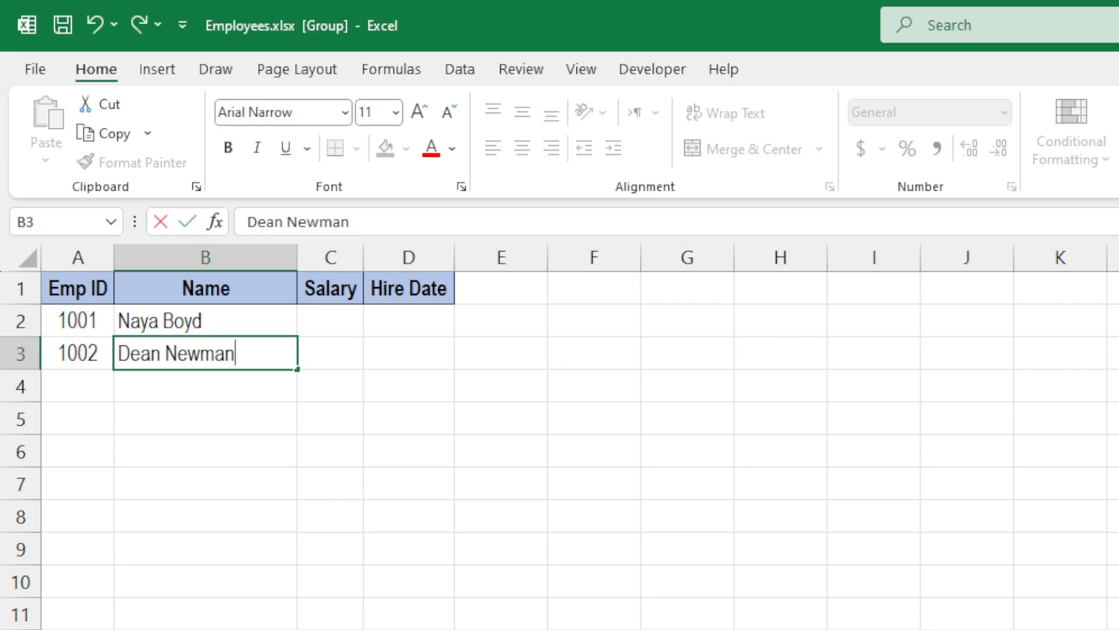
pyautogui.press('Return')
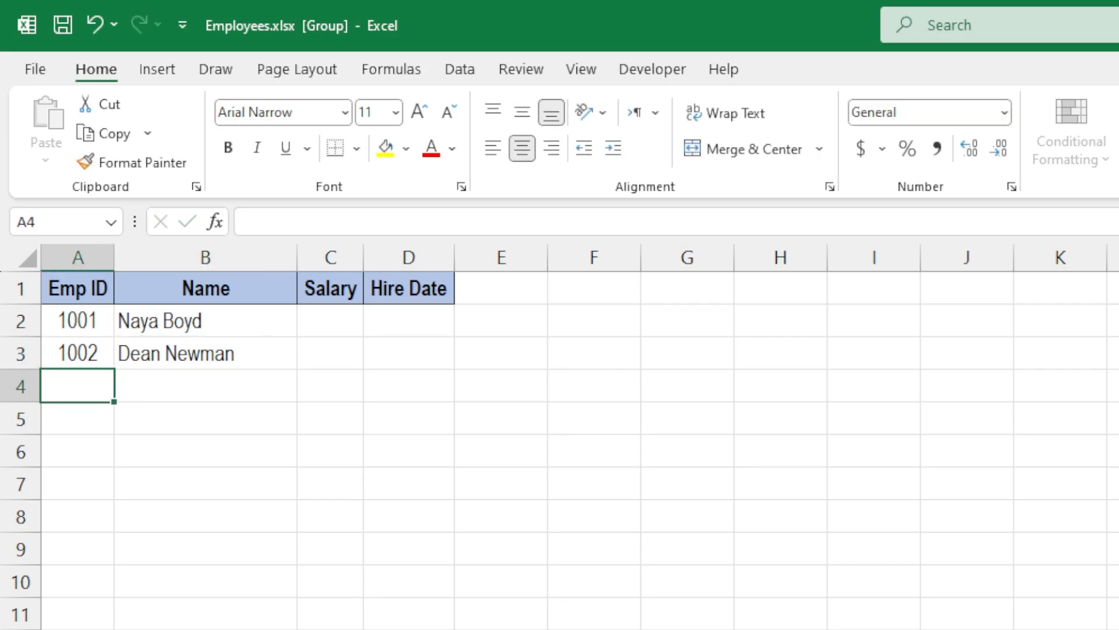
pyautogui.hotkey('ctrl', 'pagedown')
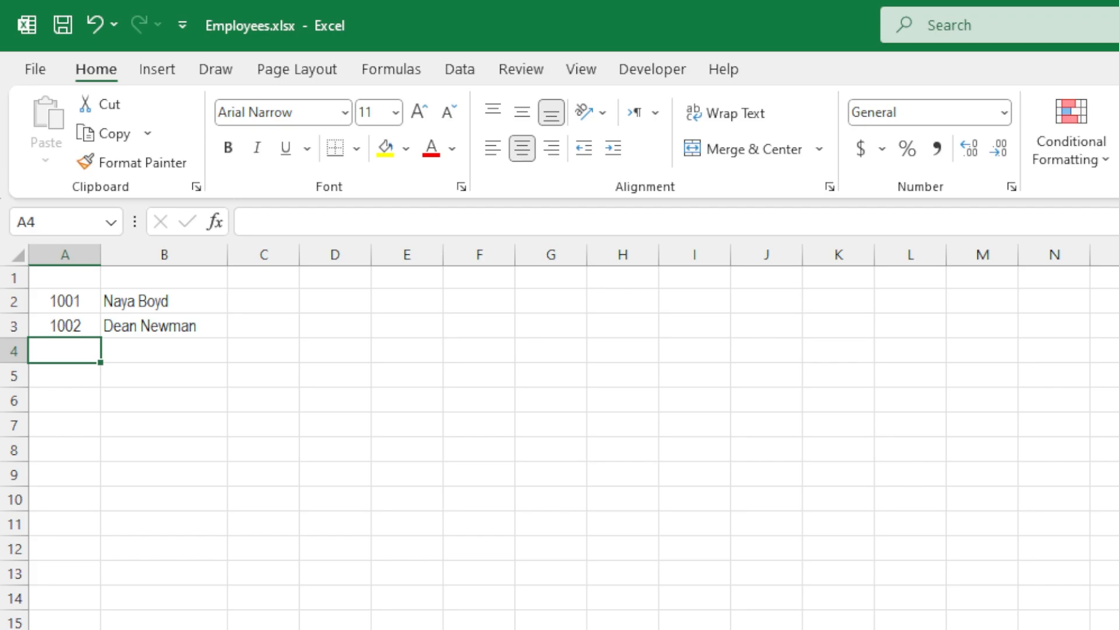
pyautogui.hotkey('ctrl', 'pageup')
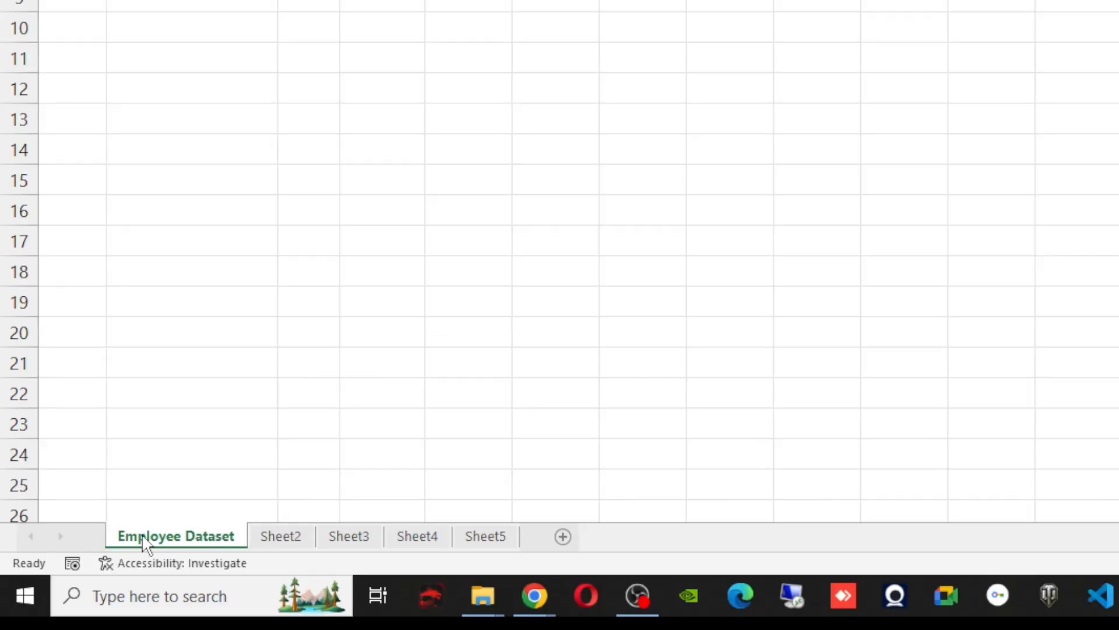
# - Group all sheets again and clear the contents of A2:B3, checking the same cells on another sheet
pyautogui.rightClick(149, 535)
pyautogui.click(209, 518)
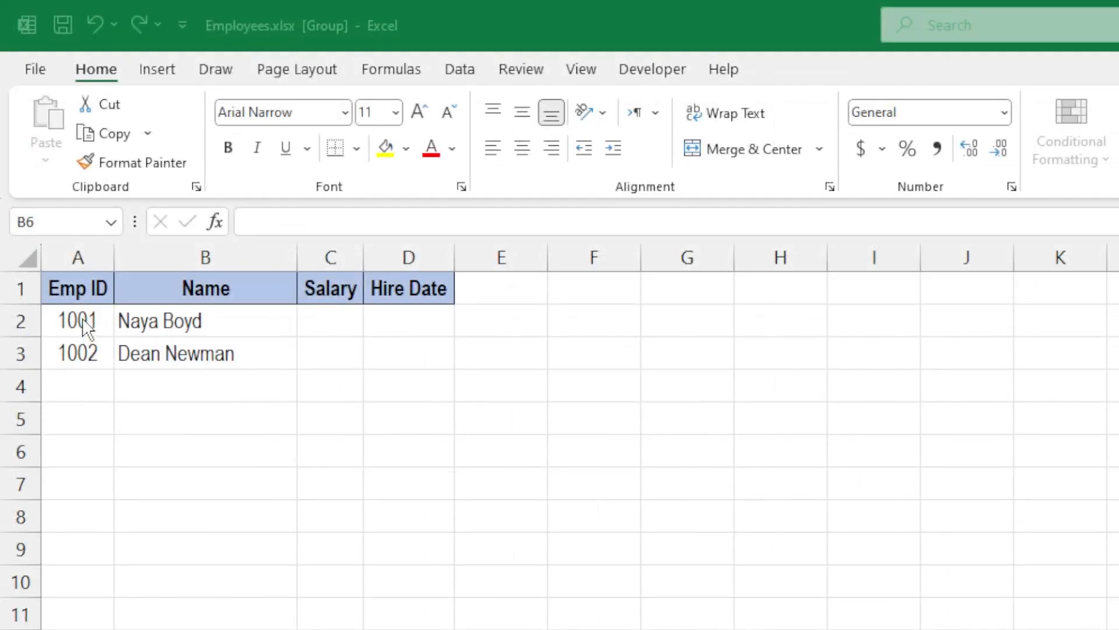
pyautogui.moveTo(84, 321); pyautogui.dragTo(170, 342)
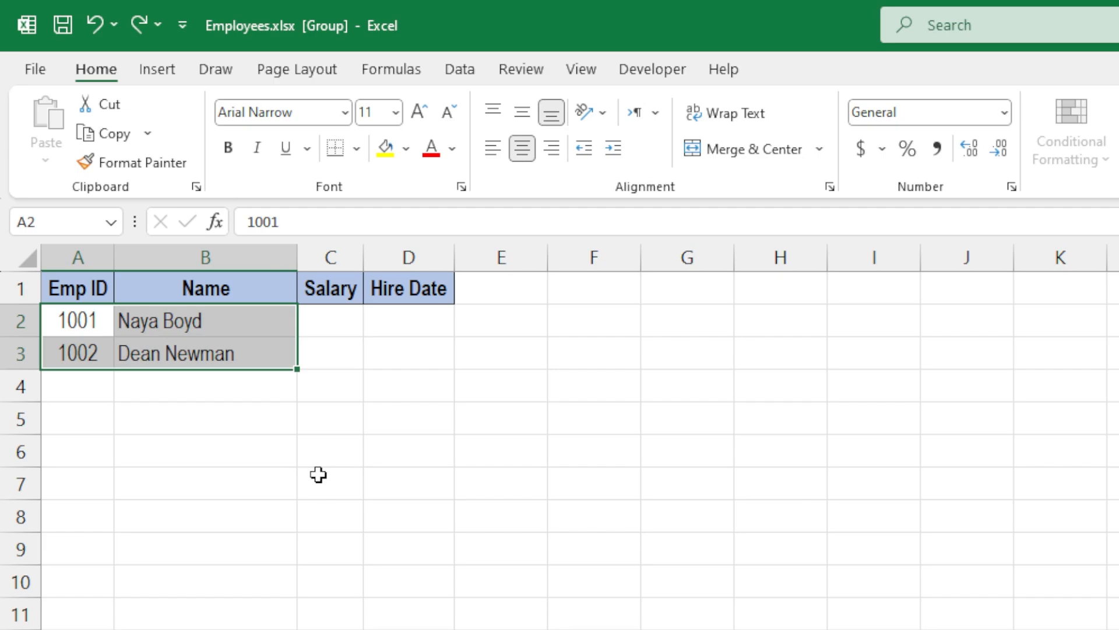
pyautogui.press('Delete')
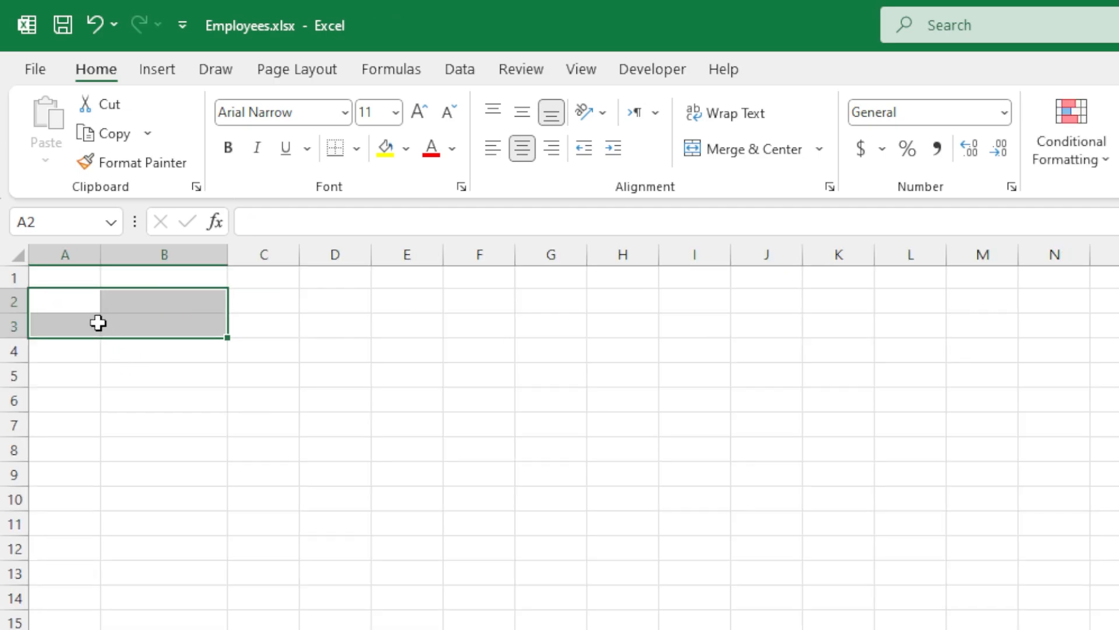
pyautogui.click(81, 305)
pyautogui.click(158, 320)
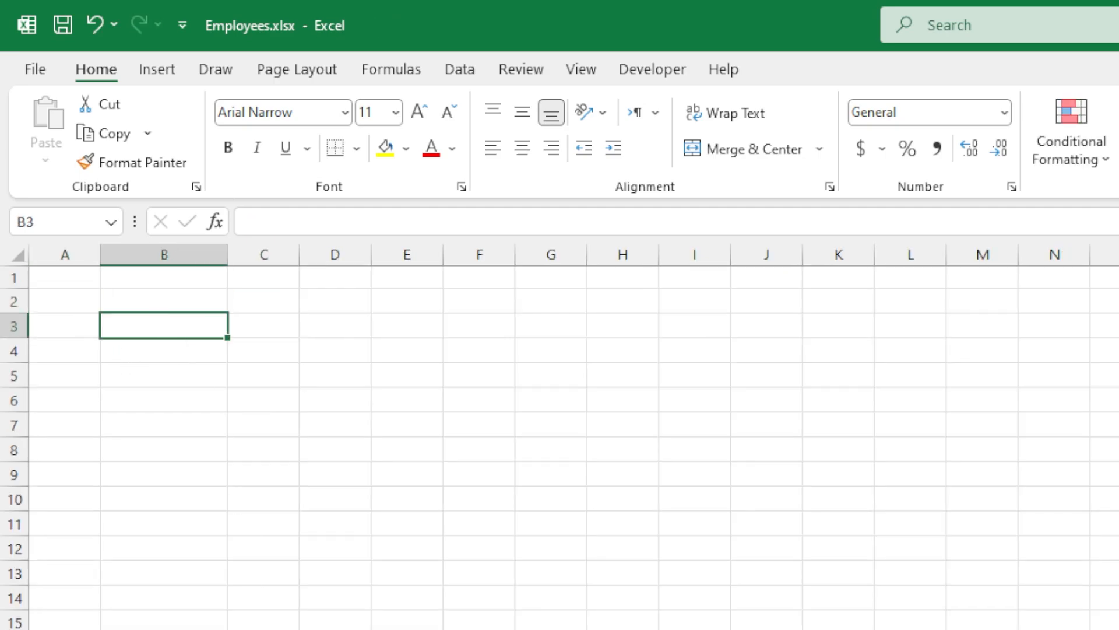
# - Return to the Employee Dataset sheet, select A2, and bring up the Leads.xlsx workbook maximized to view its employee records
pyautogui.hotkey('ctrl', 'z')
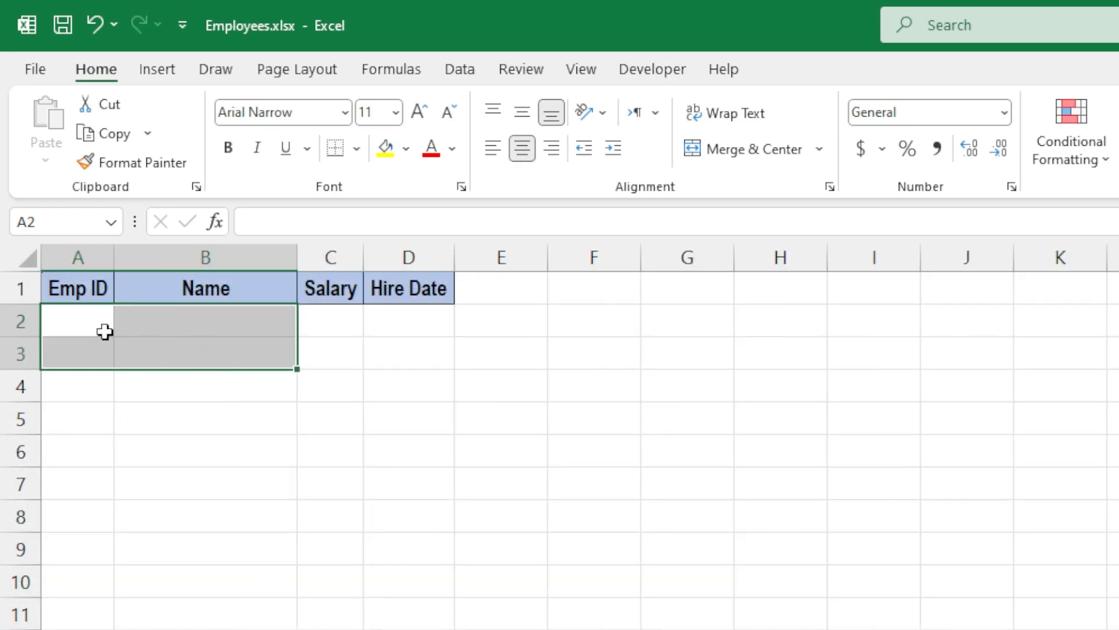
pyautogui.click(71, 328)
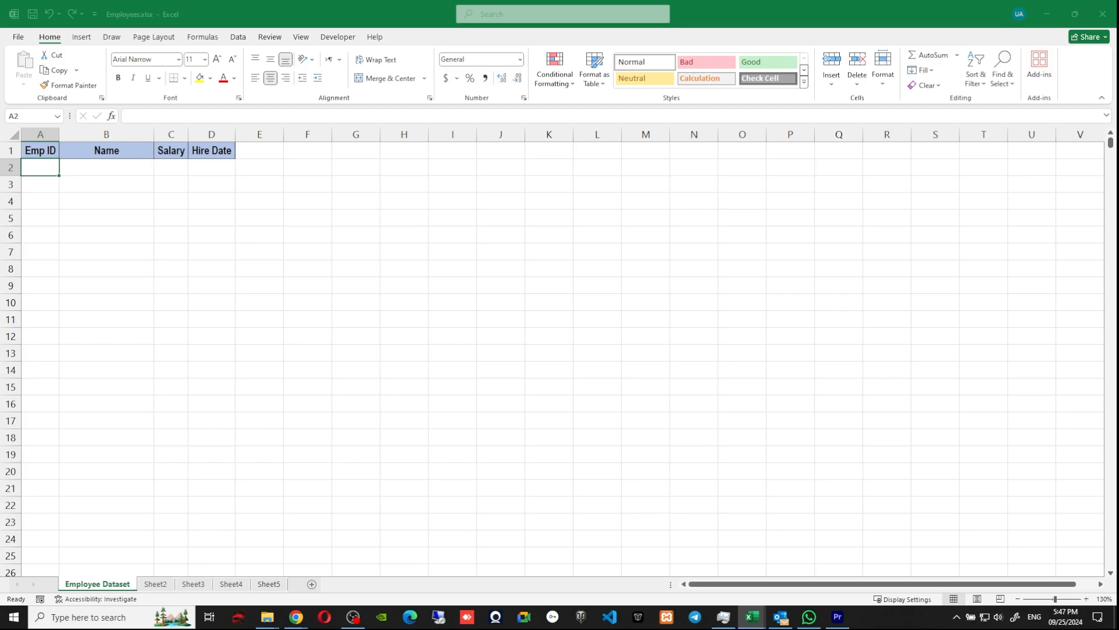
pyautogui.moveTo(1, 119); pyautogui.dragTo(537, 109)
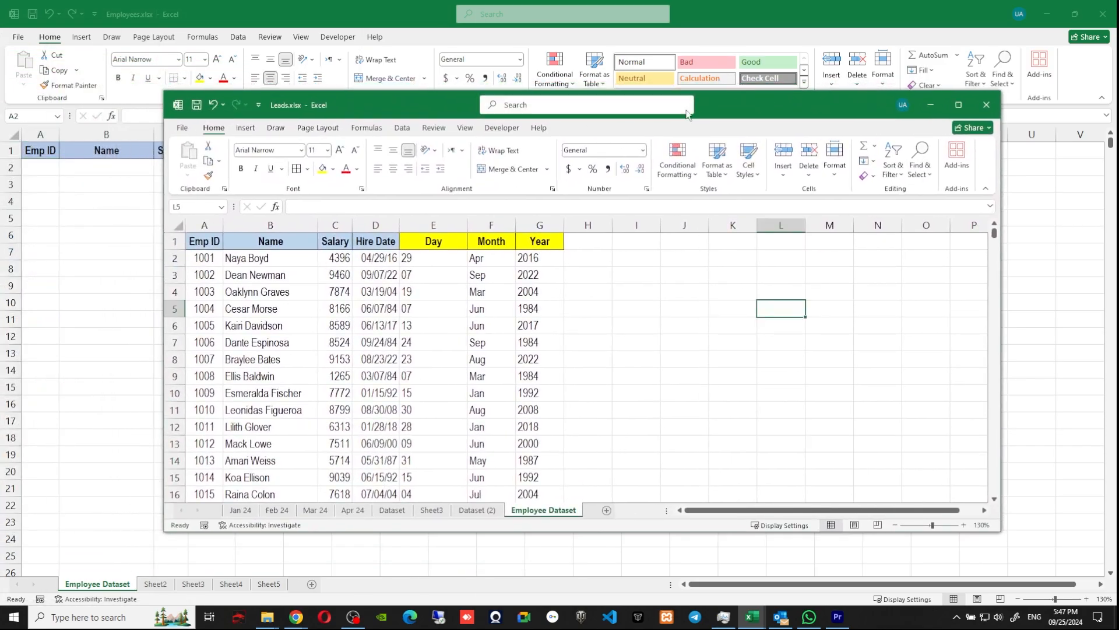
pyautogui.doubleClick(746, 100)
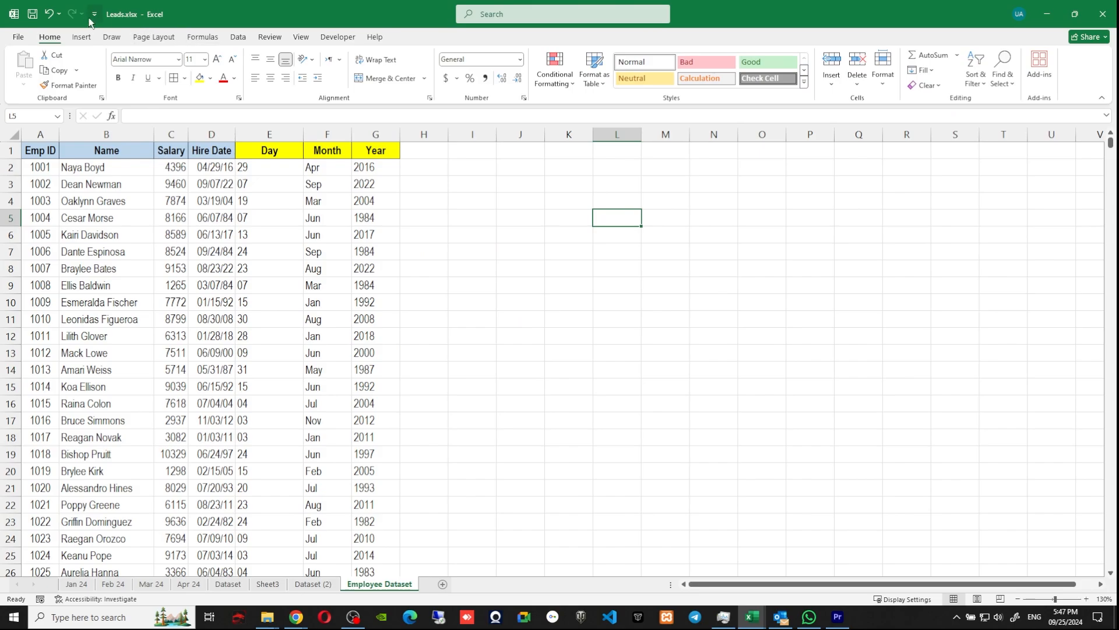
pyautogui.click(47, 166)
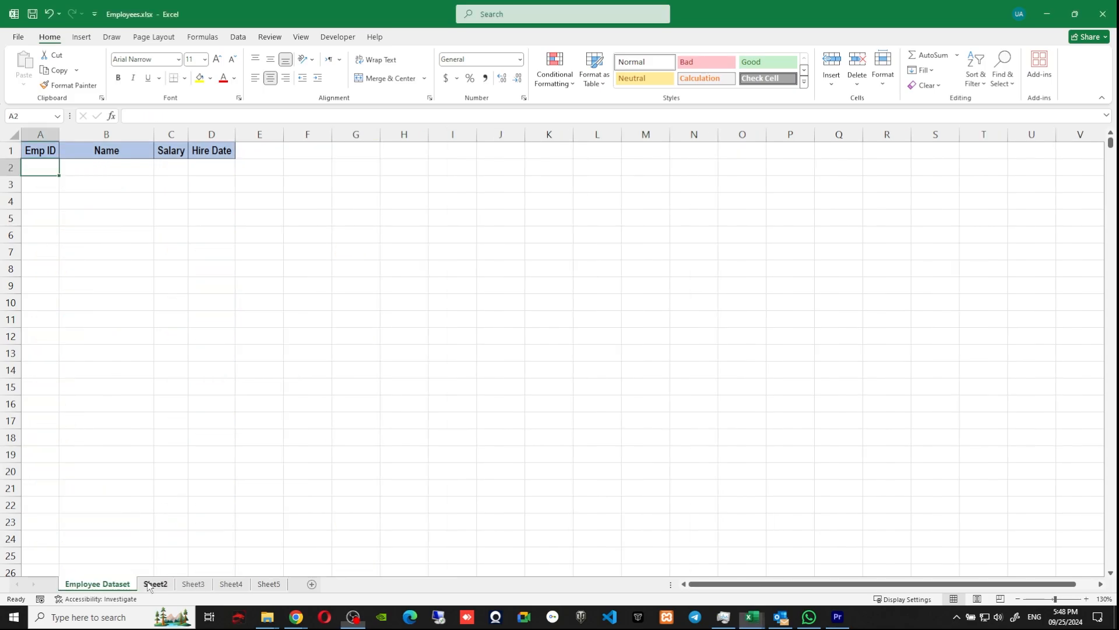
# - In Employees.xlsx, look through Sheet2, Sheet3, Sheet4 and Sheet5 for existing data, ending on the Employee Dataset sheet
pyautogui.click(154, 583)
pyautogui.click(193, 583)
pyautogui.click(231, 583)
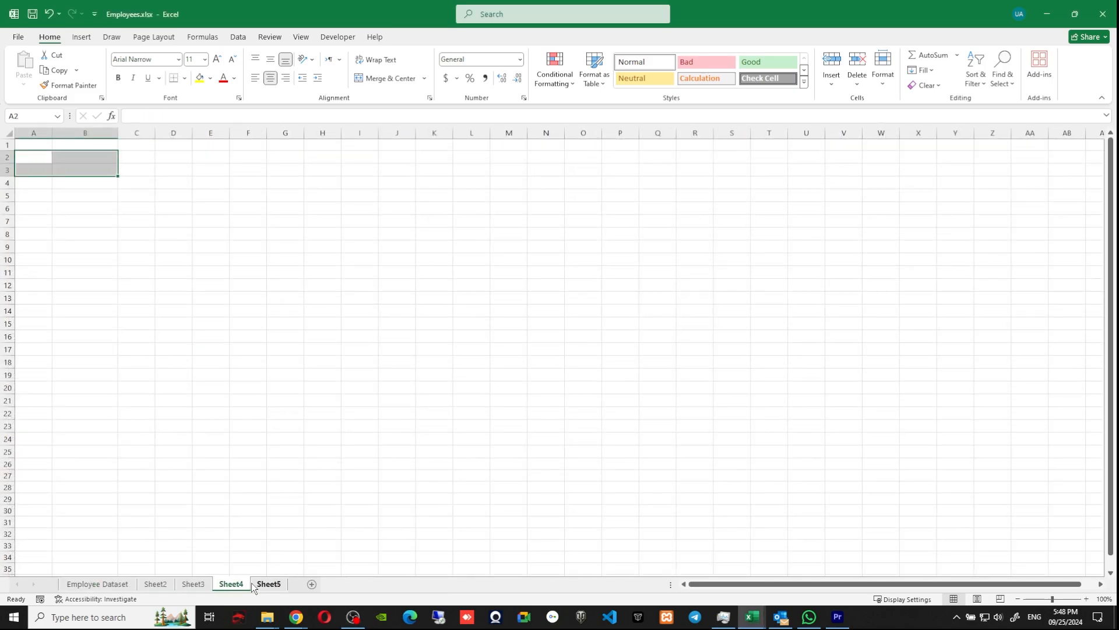
pyautogui.click(269, 583)
pyautogui.click(117, 585)
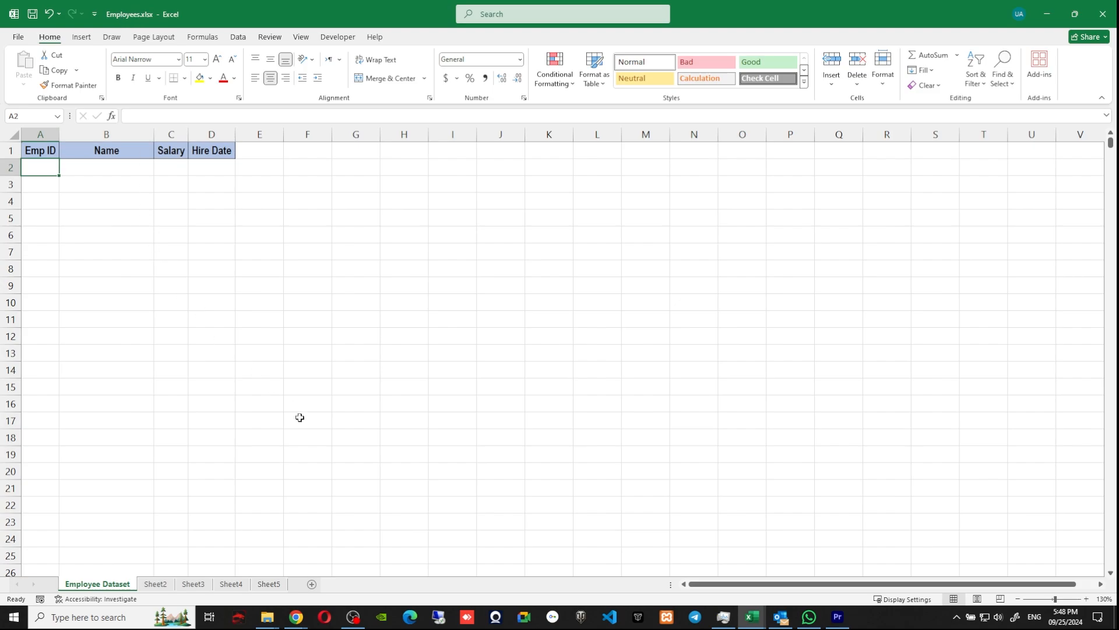
# - Switch to Leads.xlsx and copy all employee IDs and names in columns A and B from row 2 down to row 1001
pyautogui.click(750, 614)
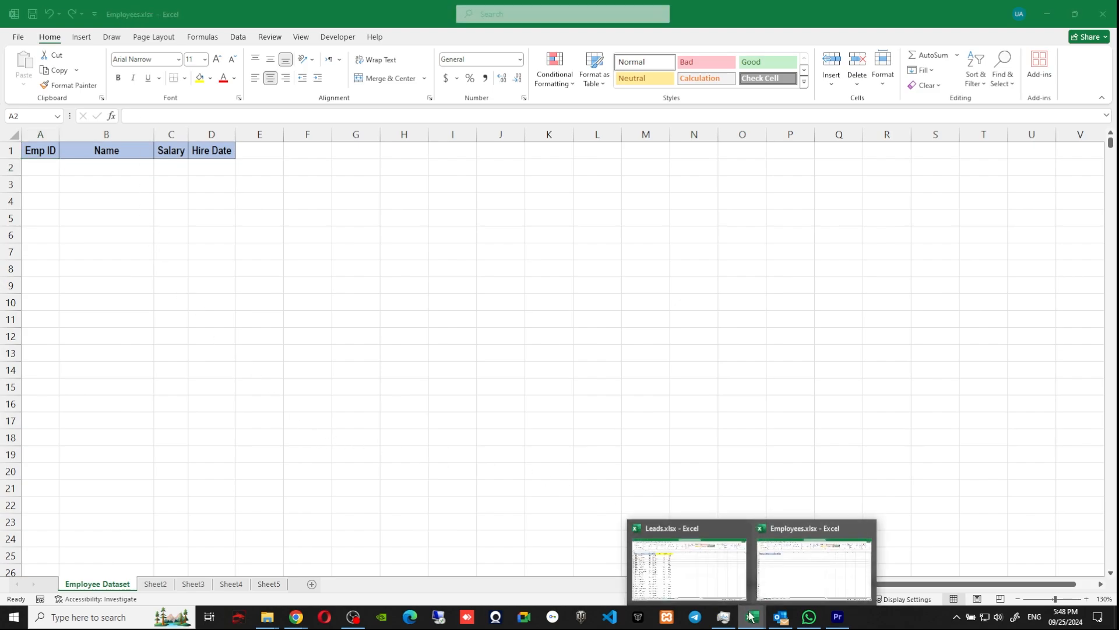
pyautogui.click(712, 577)
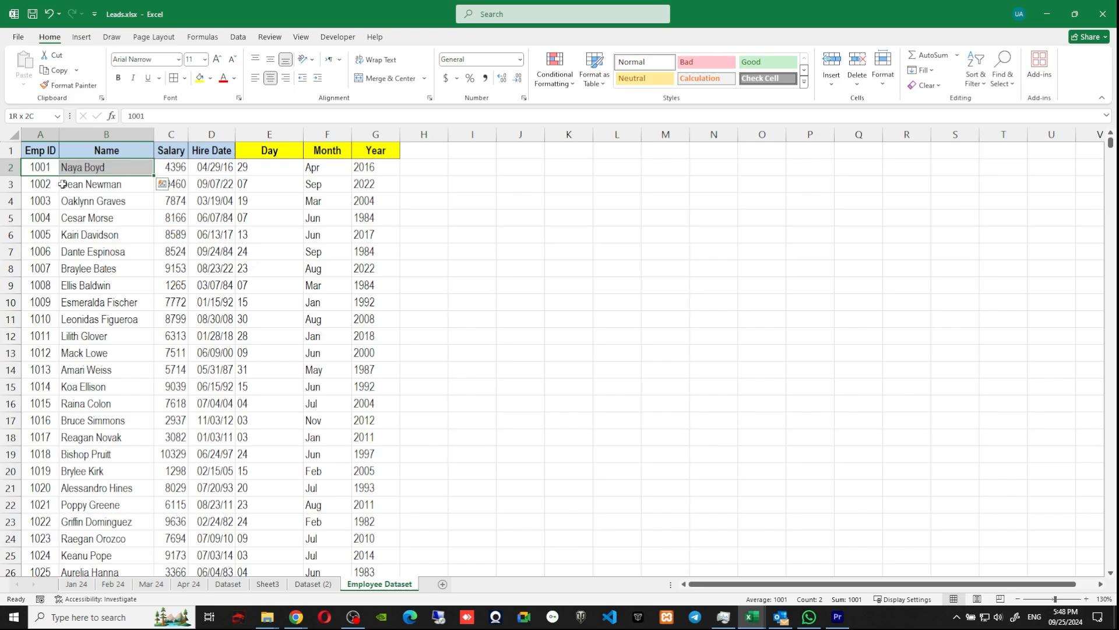
pyautogui.hotkey('ctrl', 'shift', 'Down')
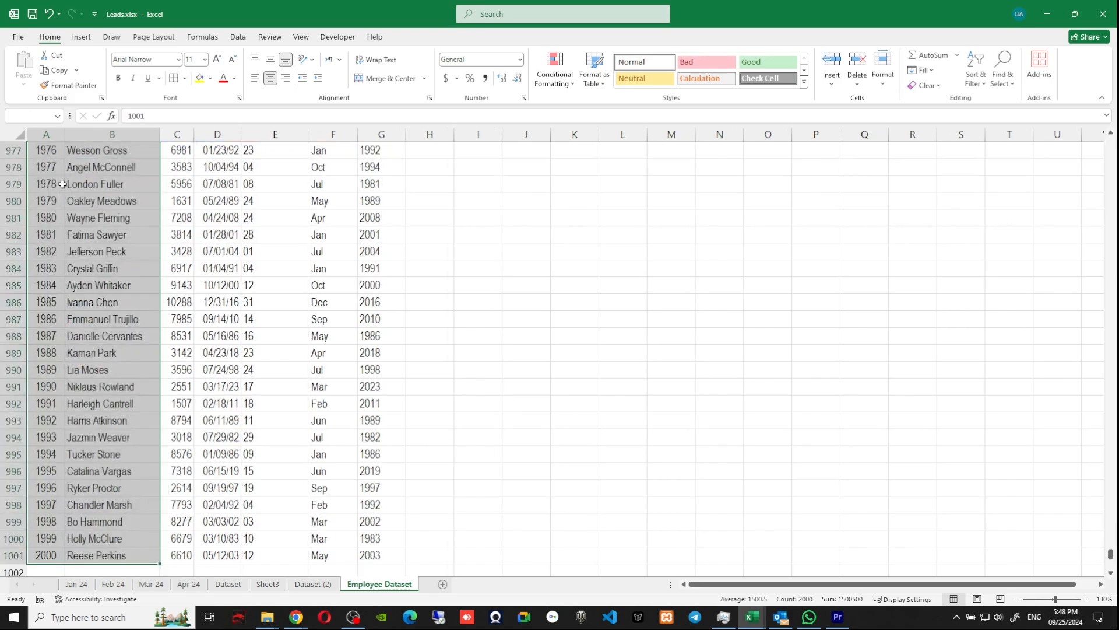
pyautogui.rightClick(100, 255)
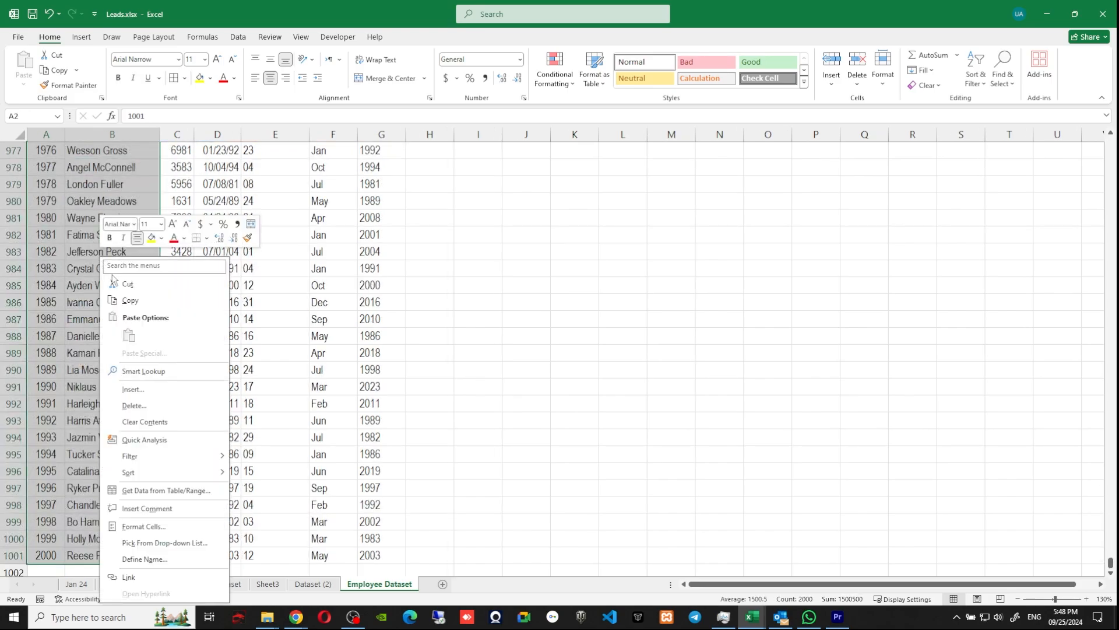
pyautogui.click(122, 302)
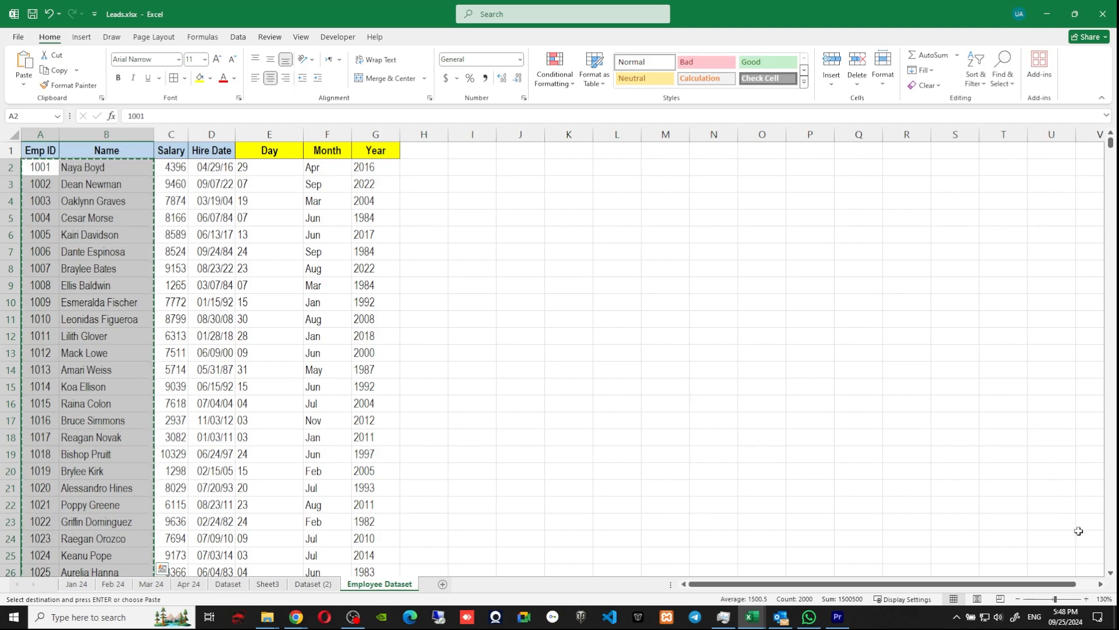
# - Switch to Employees.xlsx, group all its sheets, and paste the copied employee IDs and names starting at A2
pyautogui.click(752, 616)
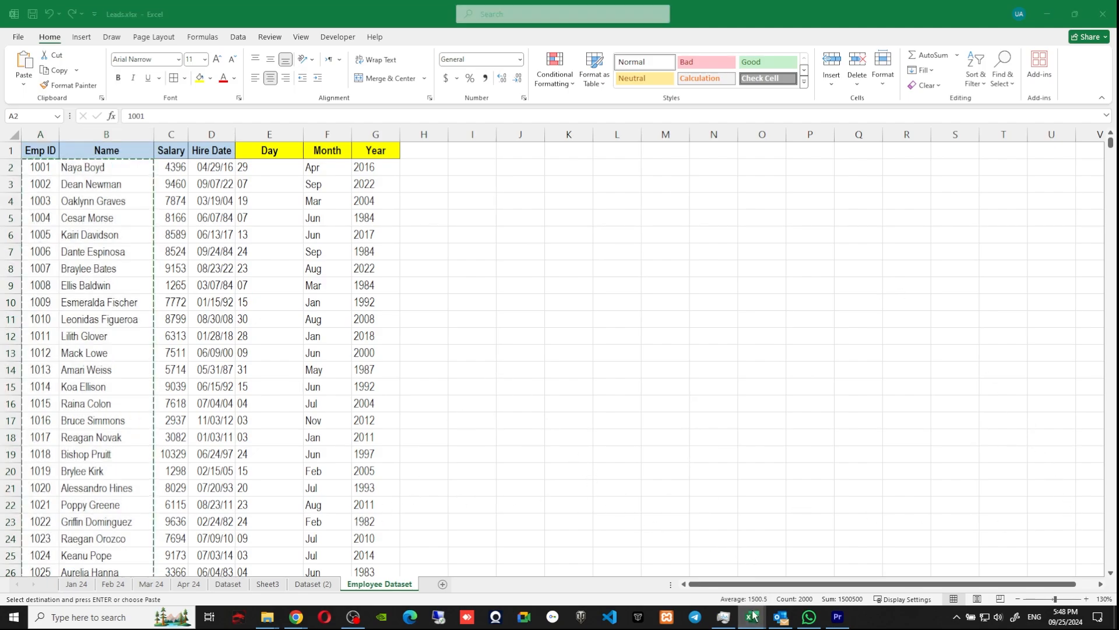
pyautogui.click(797, 574)
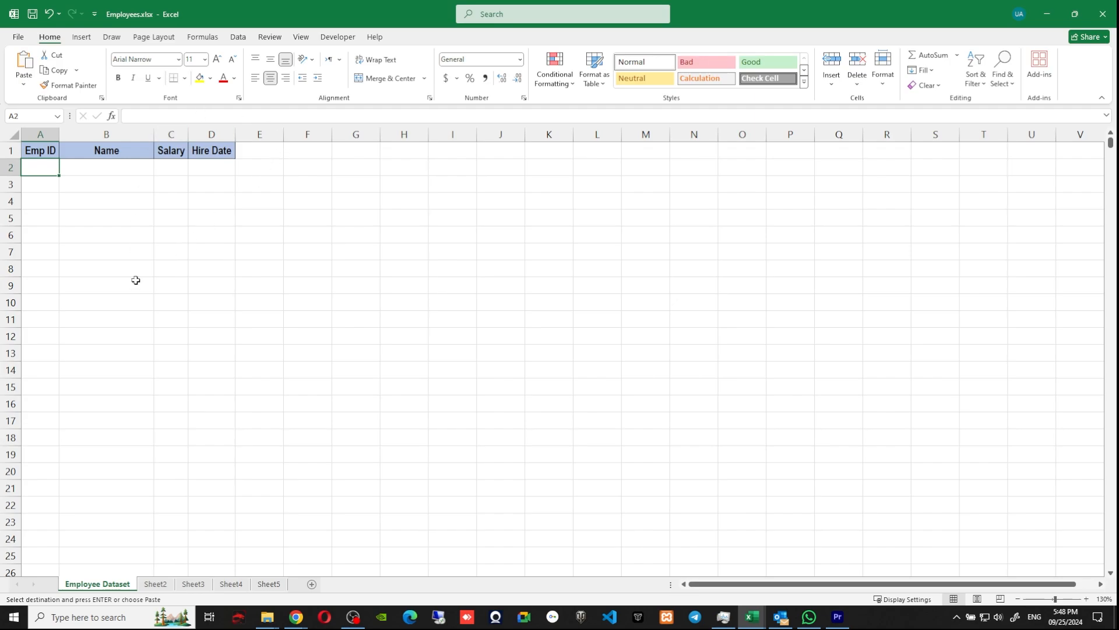
pyautogui.rightClick(123, 587)
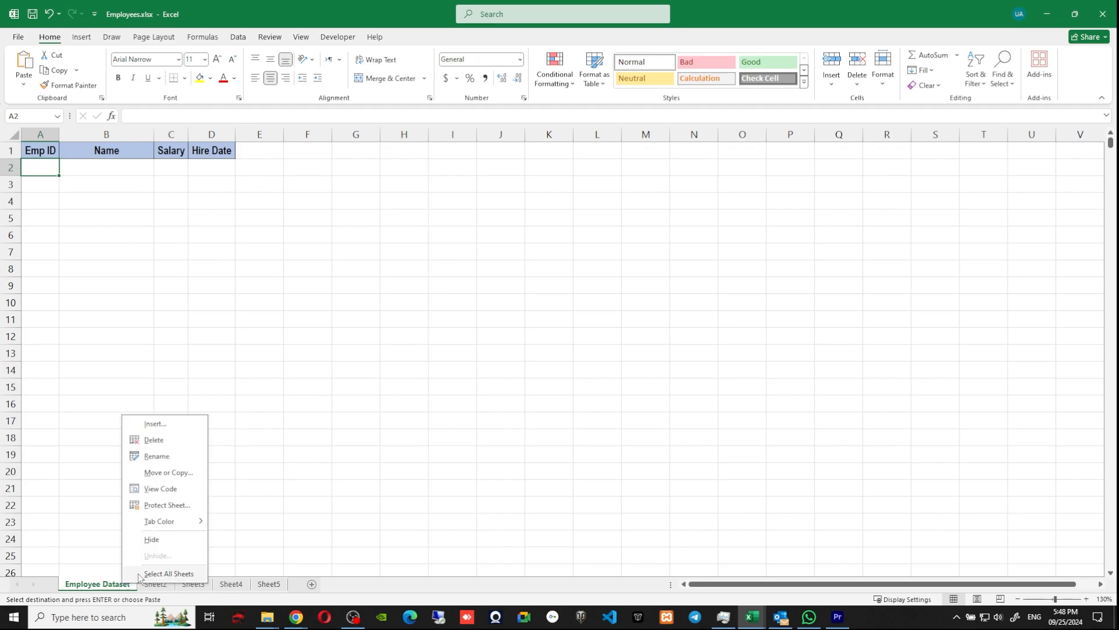
pyautogui.click(168, 573)
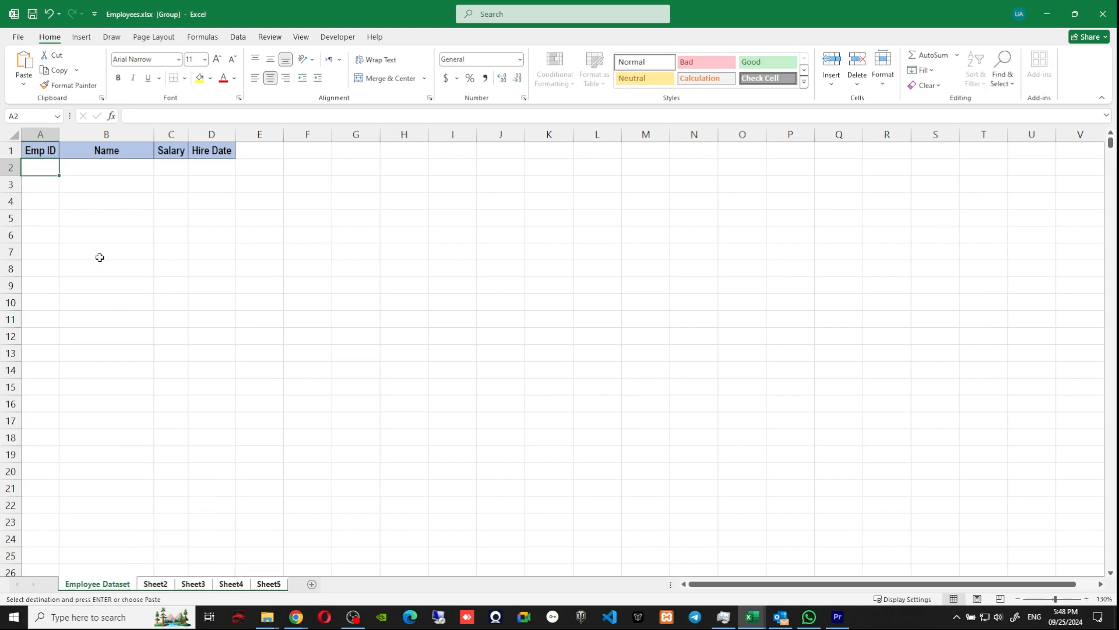
pyautogui.rightClick(46, 172)
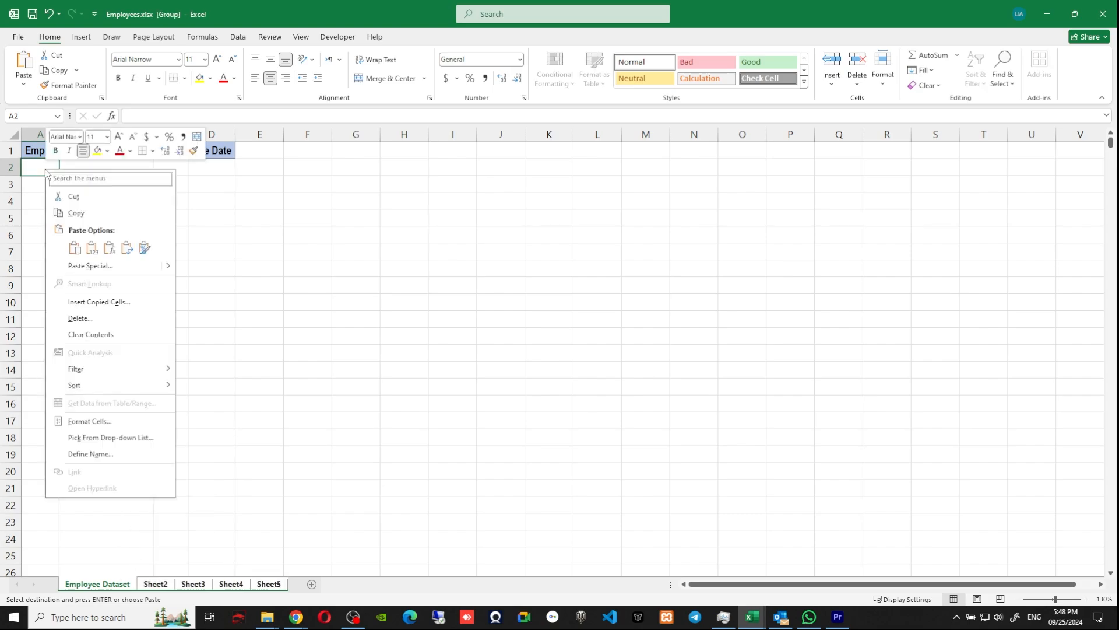
pyautogui.click(74, 248)
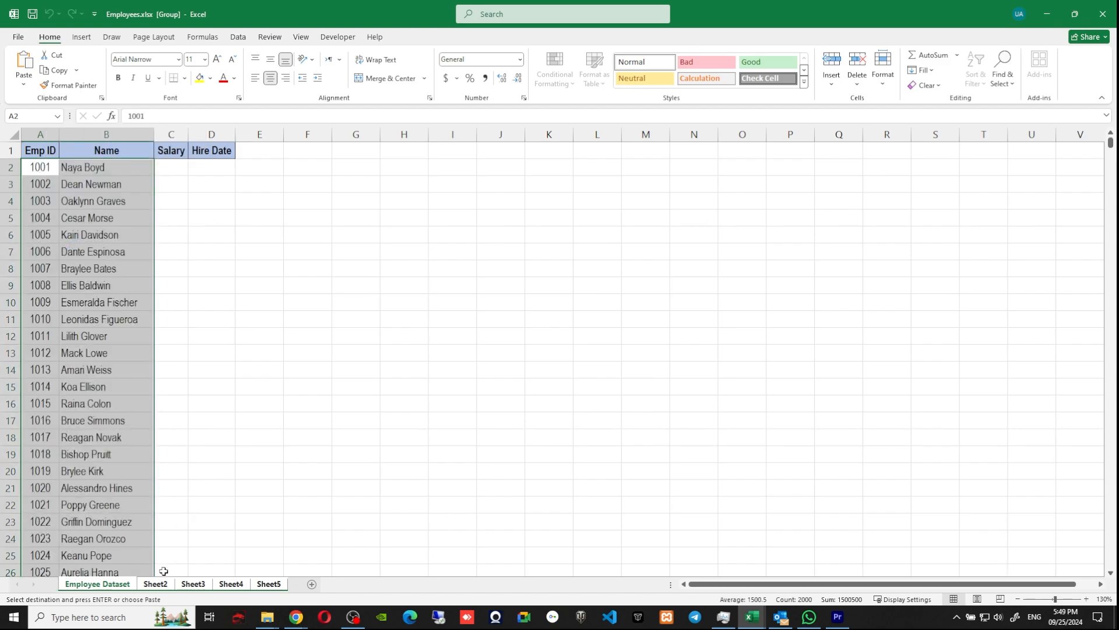
# - Check the pasted employee IDs and names on Sheet2 through Sheet5, ending on the Employee Dataset sheet
pyautogui.click(156, 585)
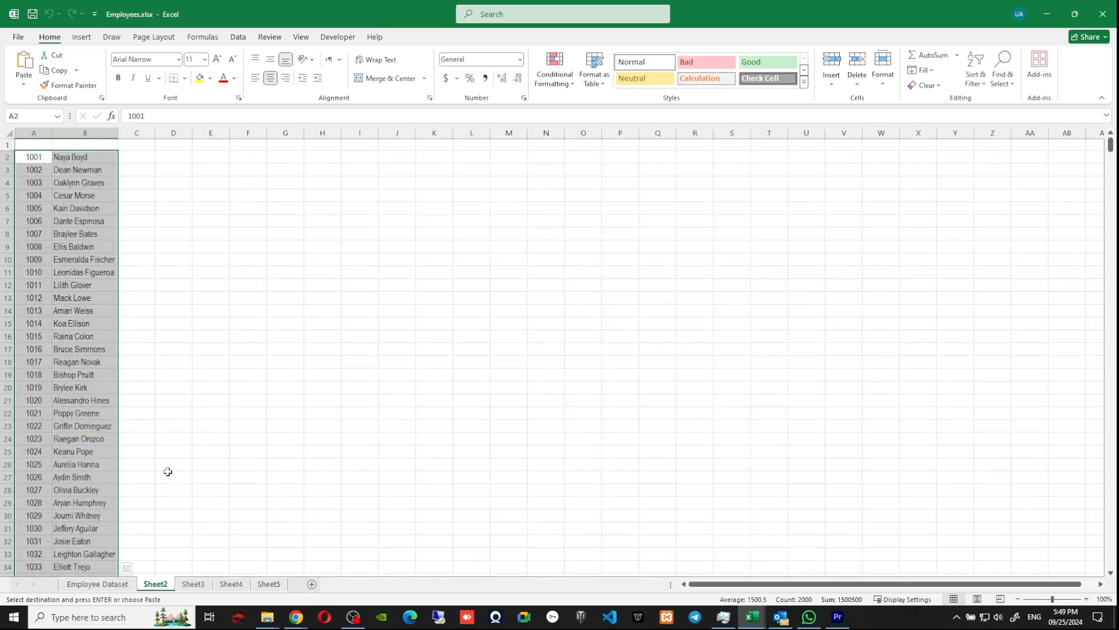
pyautogui.click(192, 584)
pyautogui.click(231, 585)
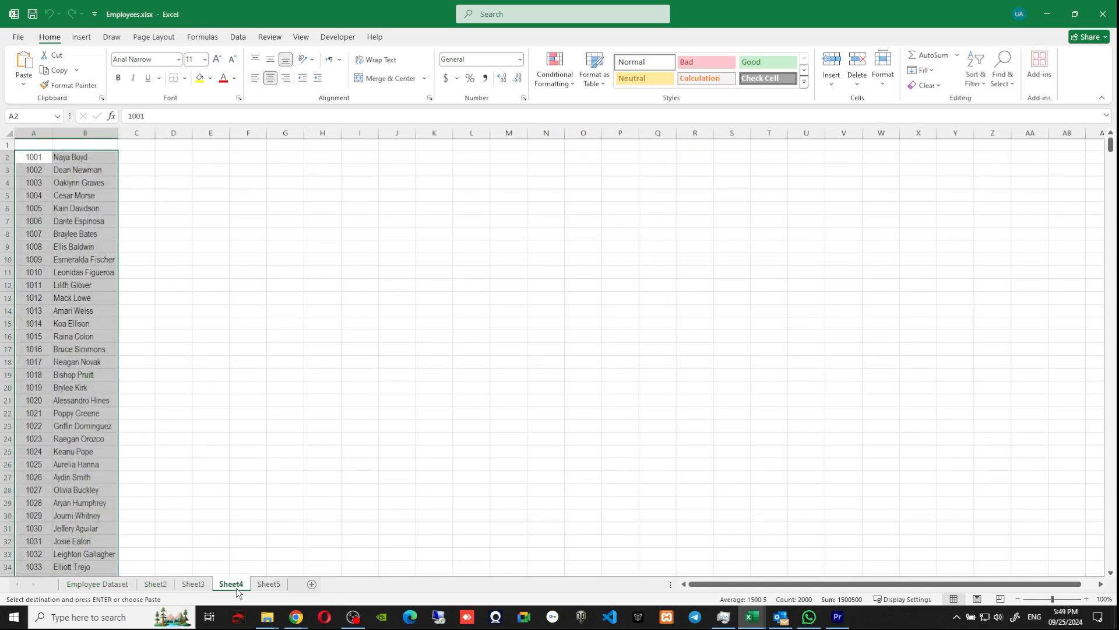
pyautogui.click(265, 584)
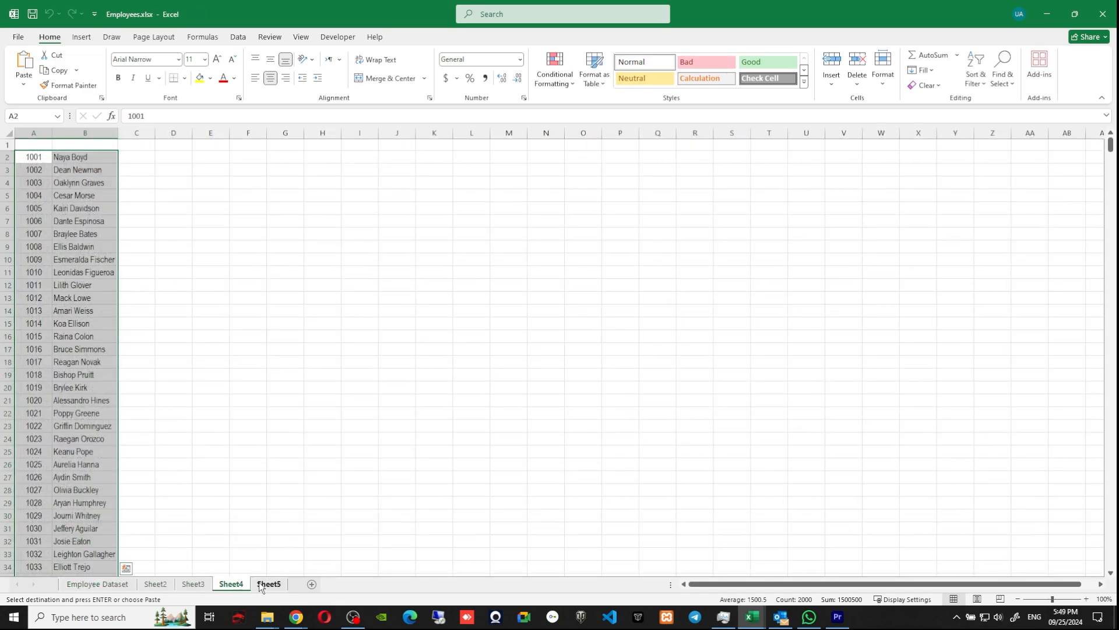
pyautogui.click(99, 585)
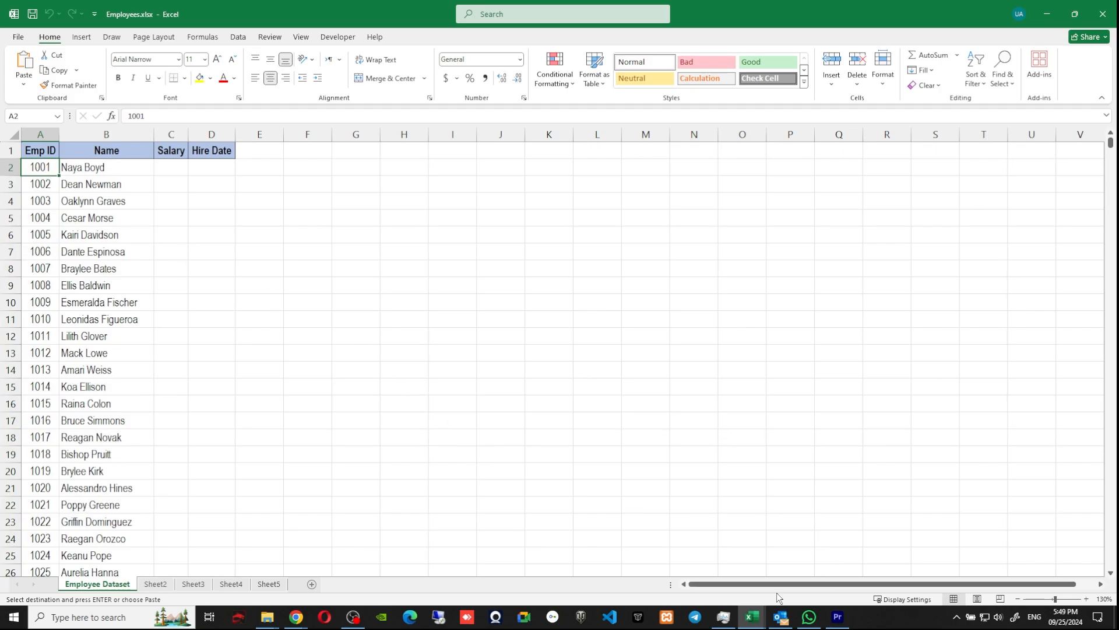
# - Switch to Leads.xlsx and copy the Emp ID and Name header cells A1:B1
pyautogui.moveTo(760, 625)
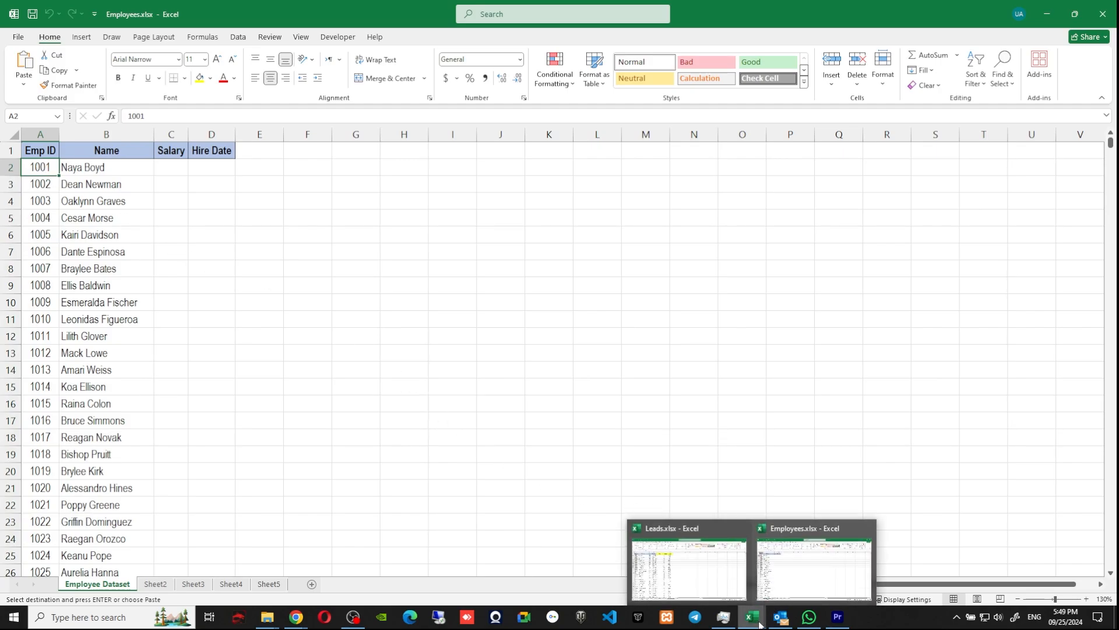
pyautogui.click(693, 575)
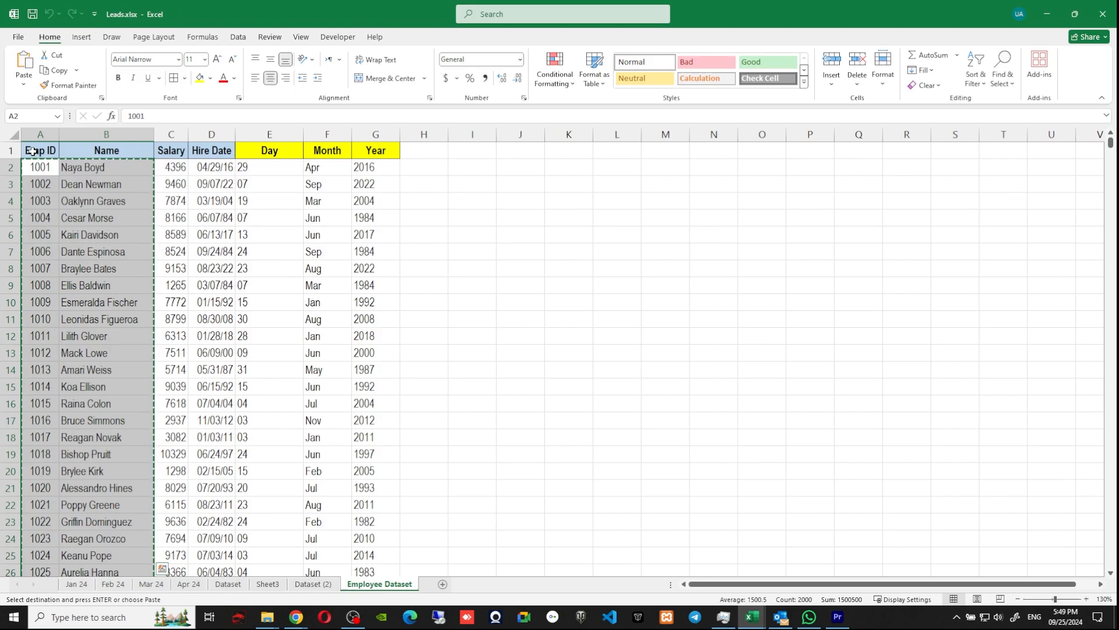
pyautogui.moveTo(32, 152); pyautogui.dragTo(88, 151)
pyautogui.rightClick(97, 157)
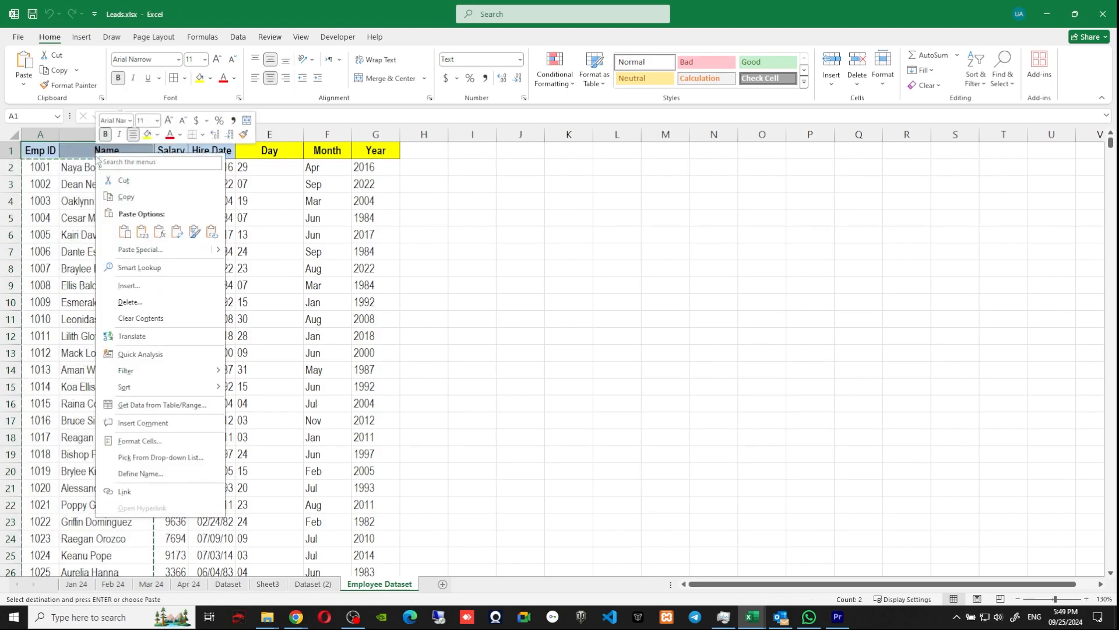
pyautogui.click(126, 197)
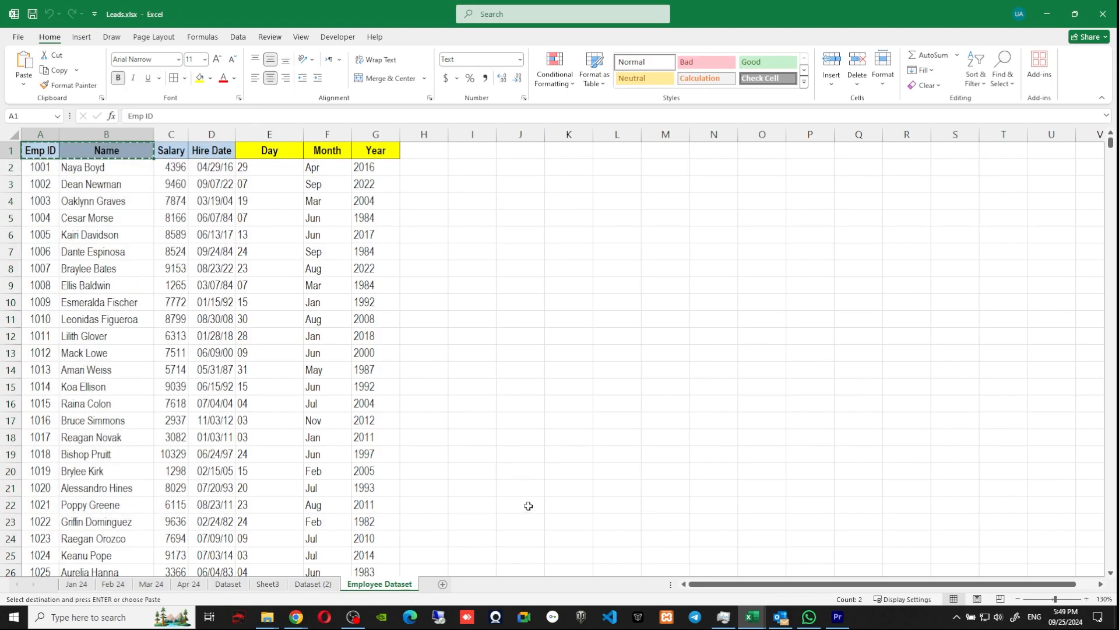
# - Switch back to Employees.xlsx and check the existing header cells A1 and B1 on the Employee Dataset sheet
pyautogui.click(752, 617)
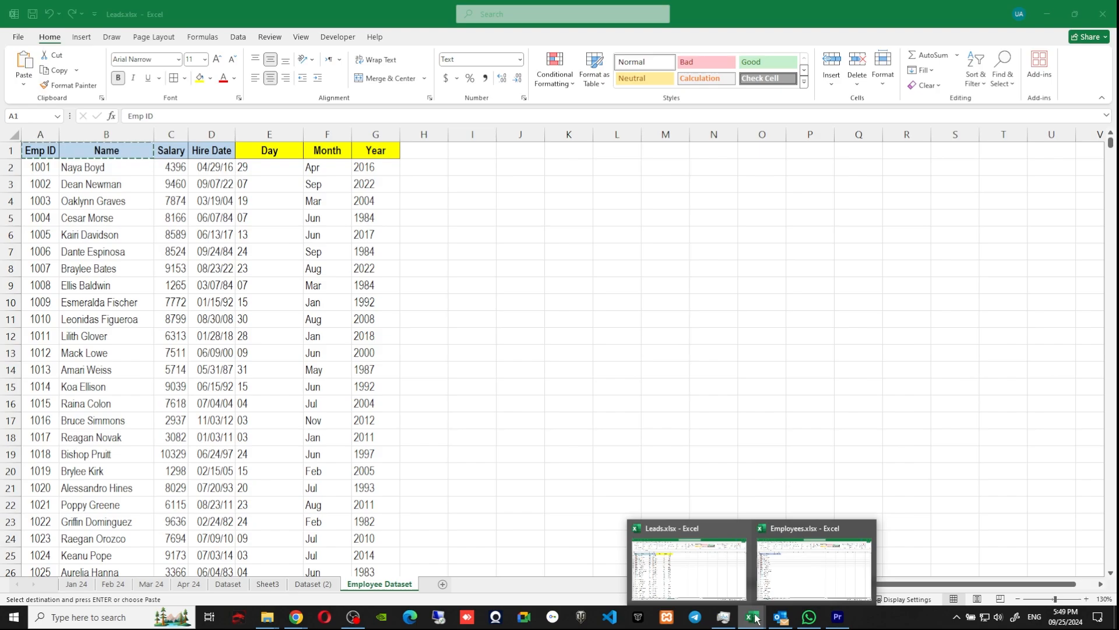
pyautogui.click(767, 585)
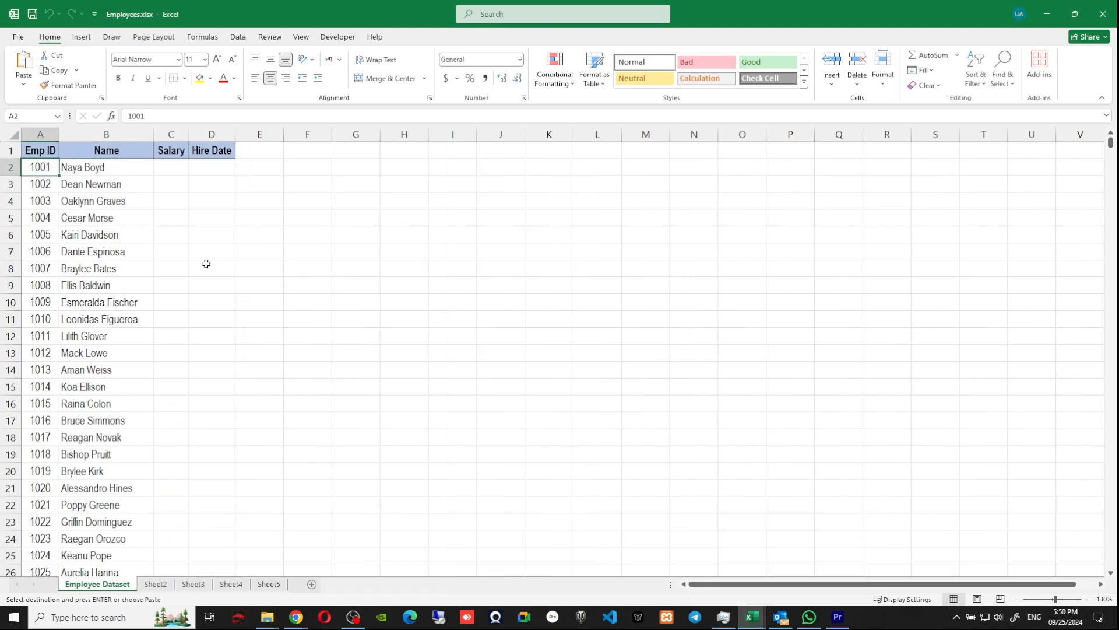
pyautogui.click(47, 153)
pyautogui.press('Right')
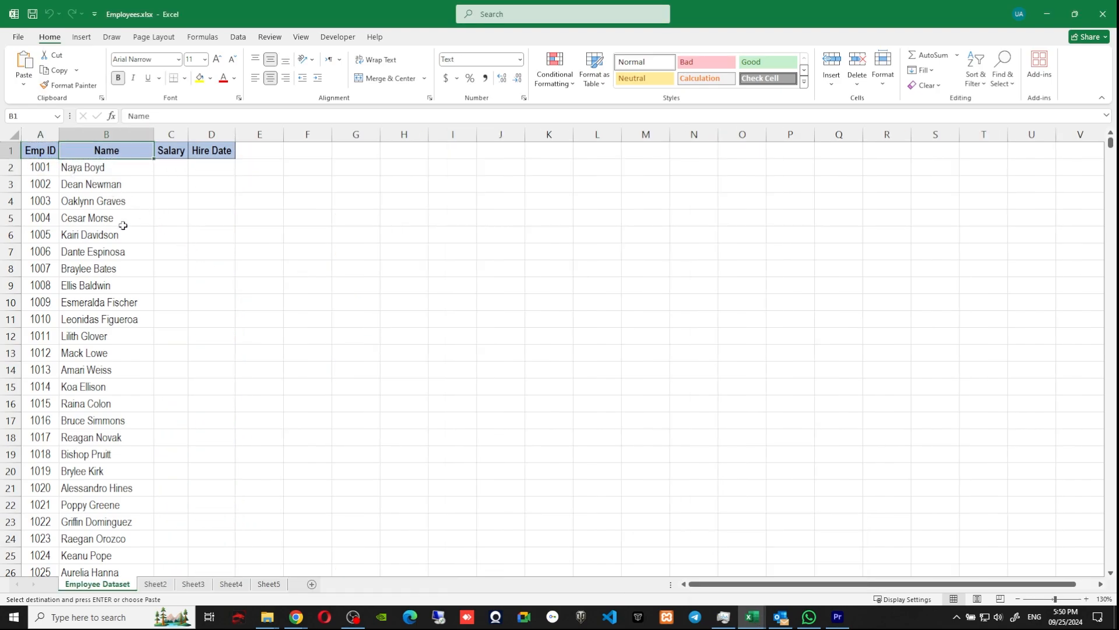
# - Select A1 on Sheet2 and group Sheet2 through Sheet5, leaving the Employee Dataset sheet out of the group
pyautogui.click(158, 584)
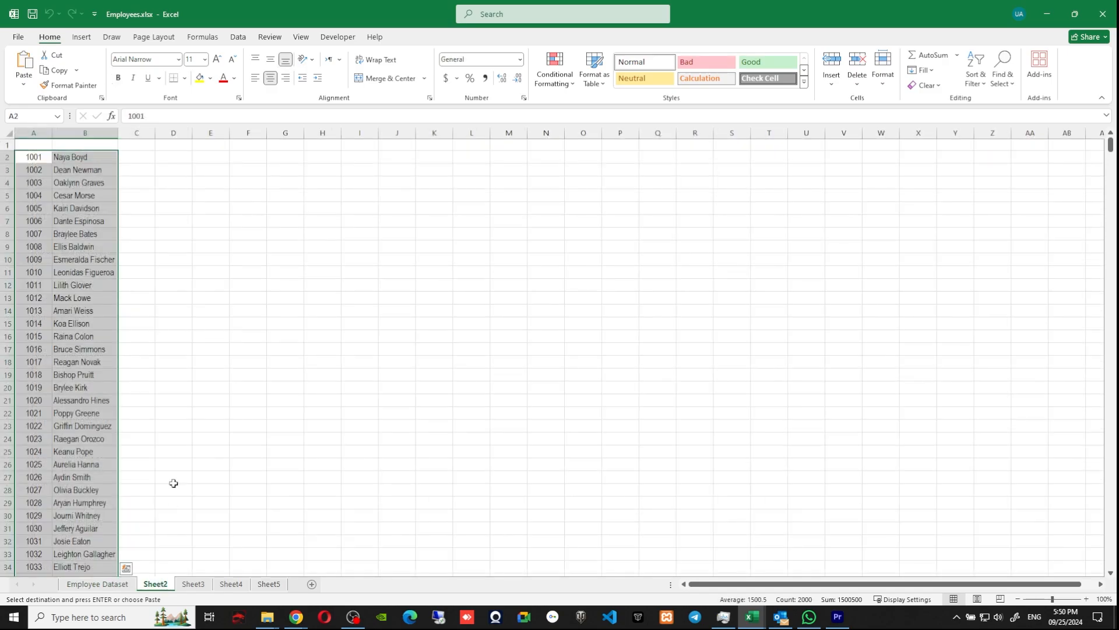
pyautogui.click(34, 145)
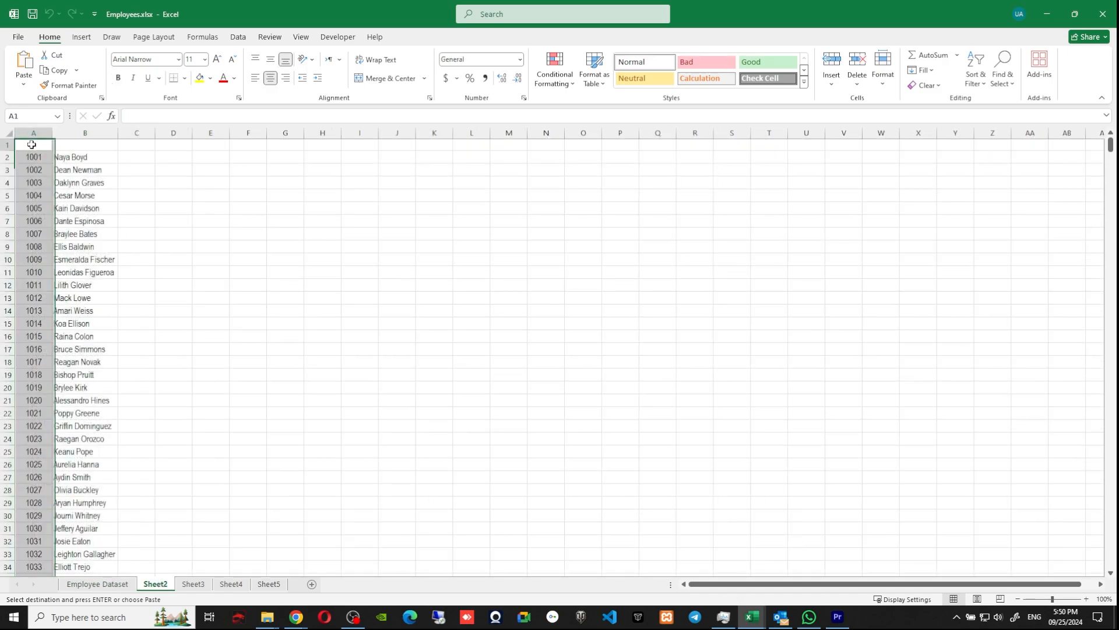
pyautogui.keyDown('ctrl'); pyautogui.click(187, 584); pyautogui.keyUp('ctrl')
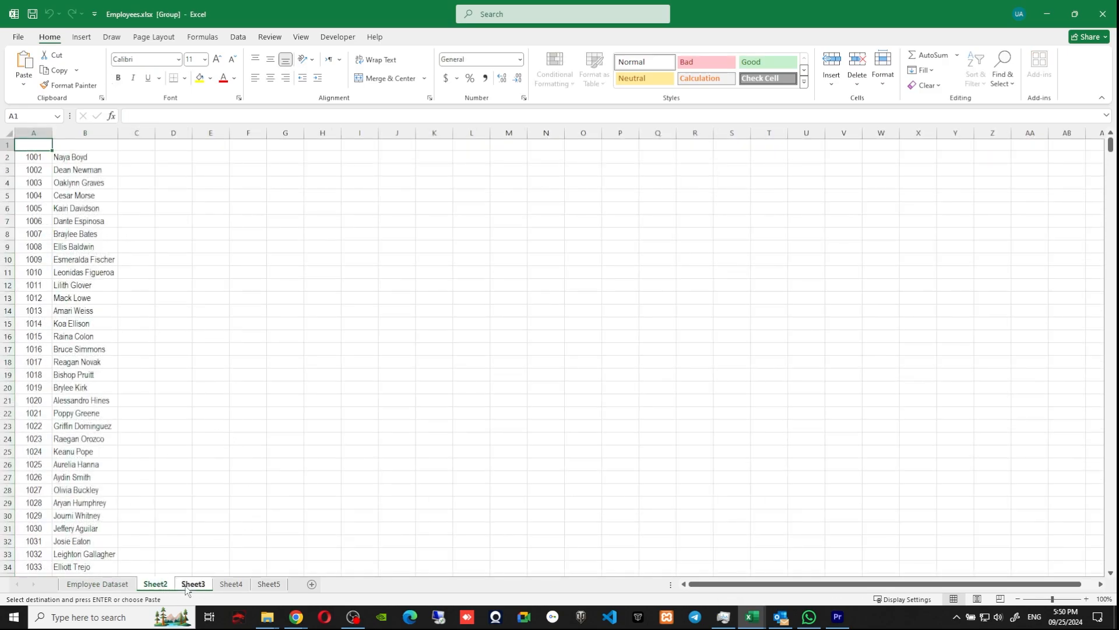
pyautogui.keyDown('ctrl'); pyautogui.click(273, 585); pyautogui.keyUp('ctrl')
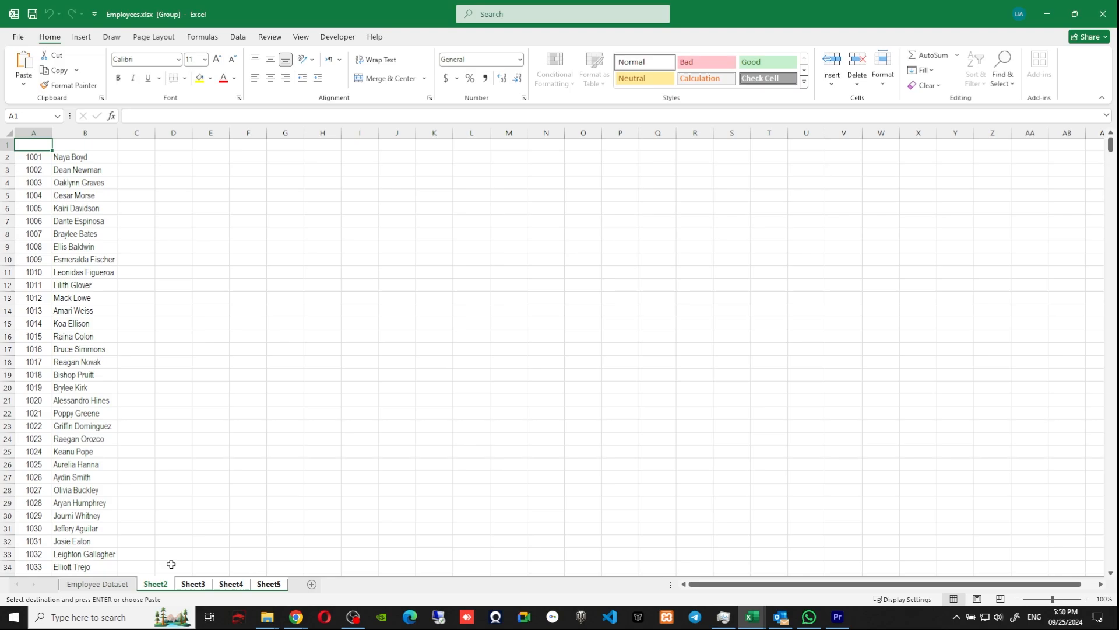
pyautogui.click(165, 584)
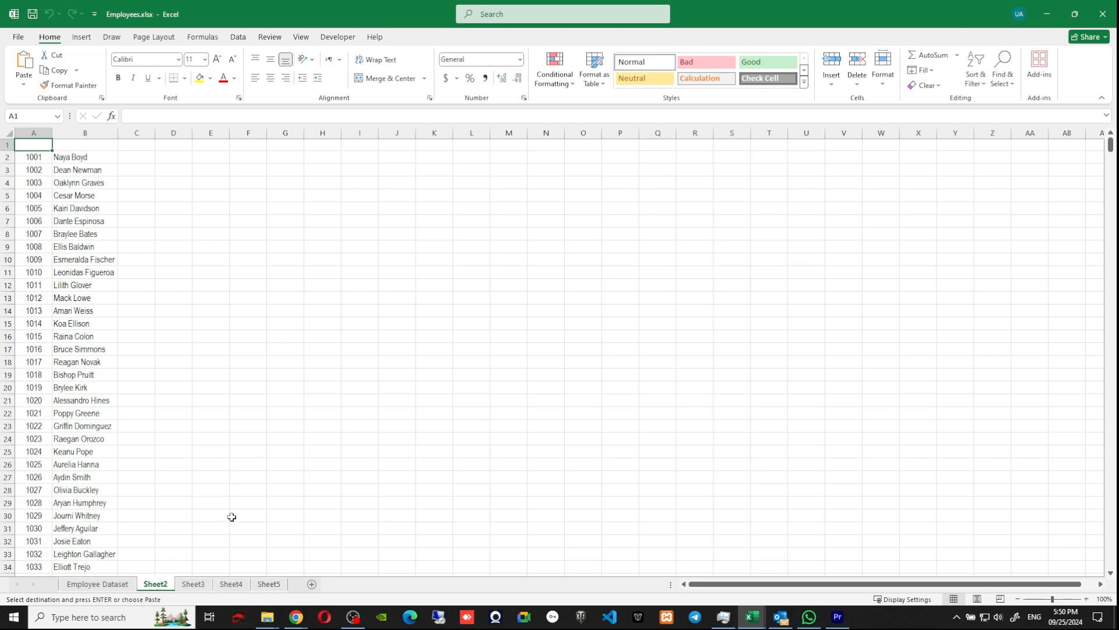
pyautogui.keyDown('ctrl'); pyautogui.click(195, 585); pyautogui.keyUp('ctrl')
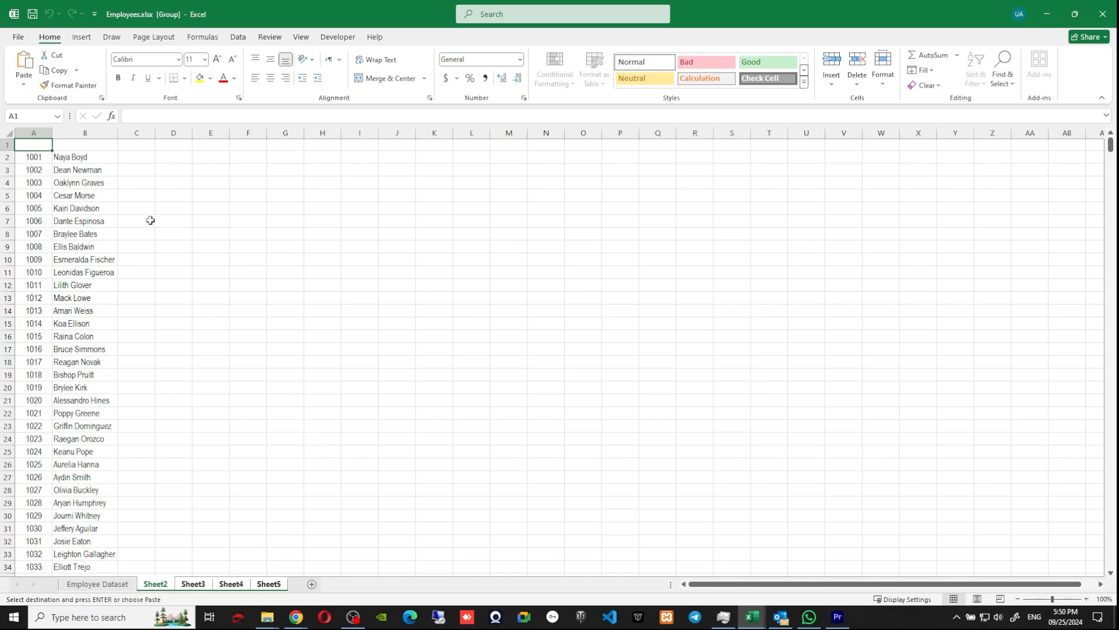
# - Paste the copied Emp ID and Name headers into A1:B1 of the grouped Sheet2 through Sheet5 and ungroup the sheets
pyautogui.rightClick(40, 145)
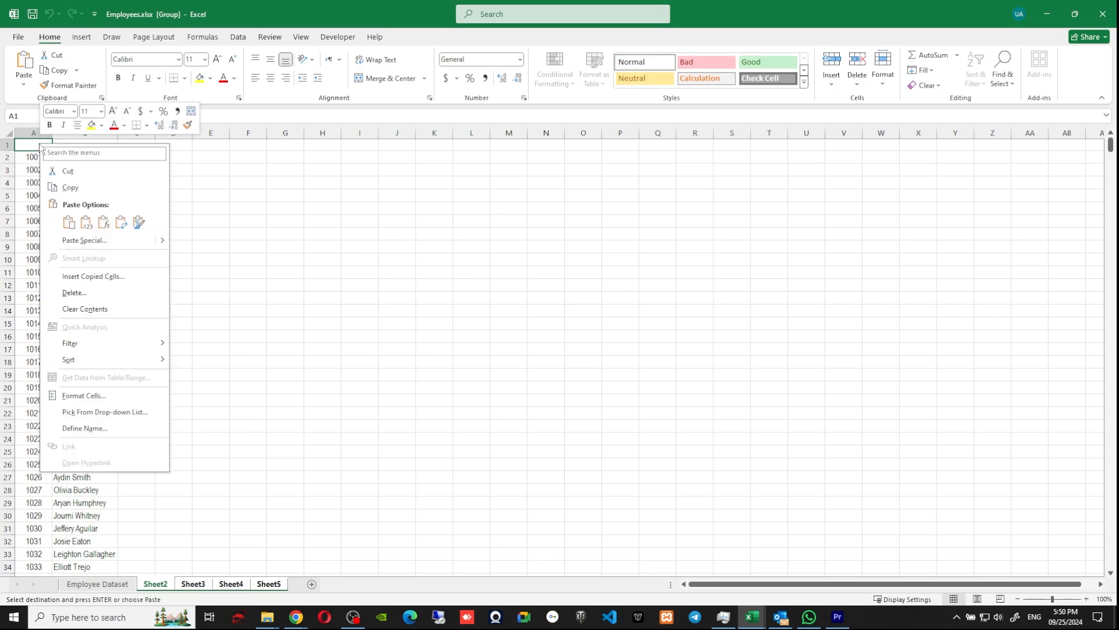
pyautogui.click(68, 222)
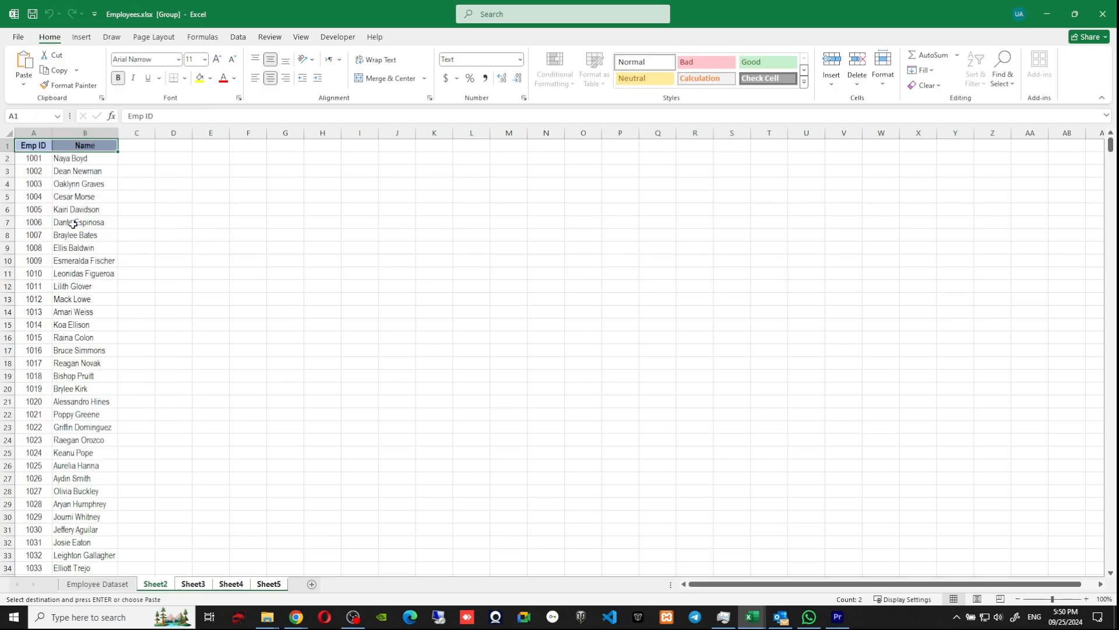
pyautogui.click(169, 584)
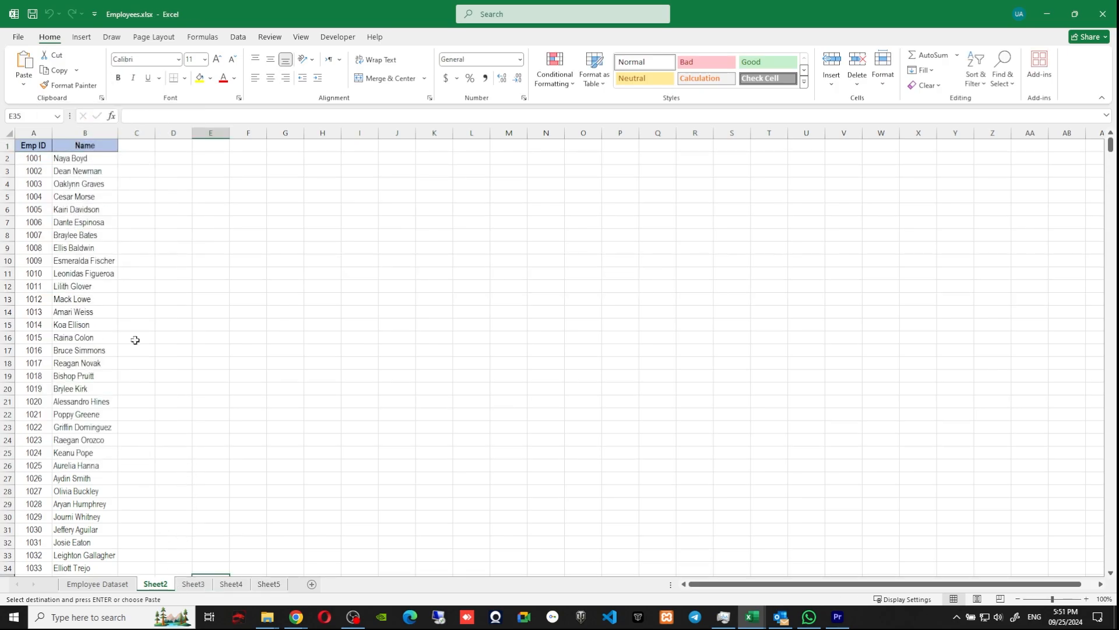
# - Check the pasted header cells A1:B1 on Sheet2 and the following sheets, ending on the Employee Dataset sheet
pyautogui.click(47, 148)
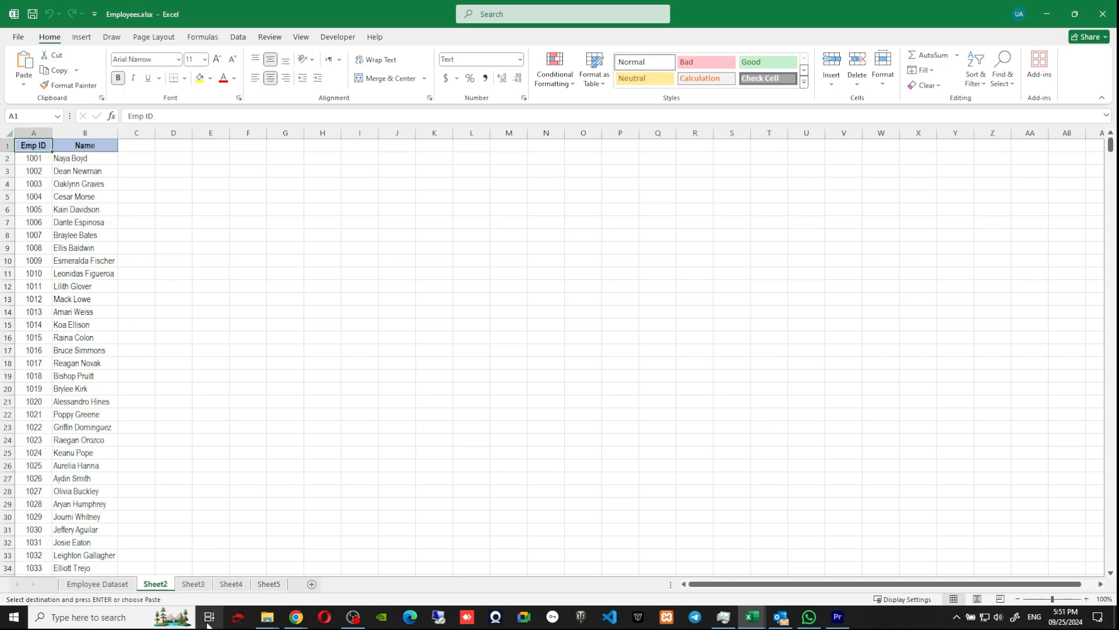
pyautogui.click(193, 585)
pyautogui.moveTo(35, 146); pyautogui.dragTo(87, 147)
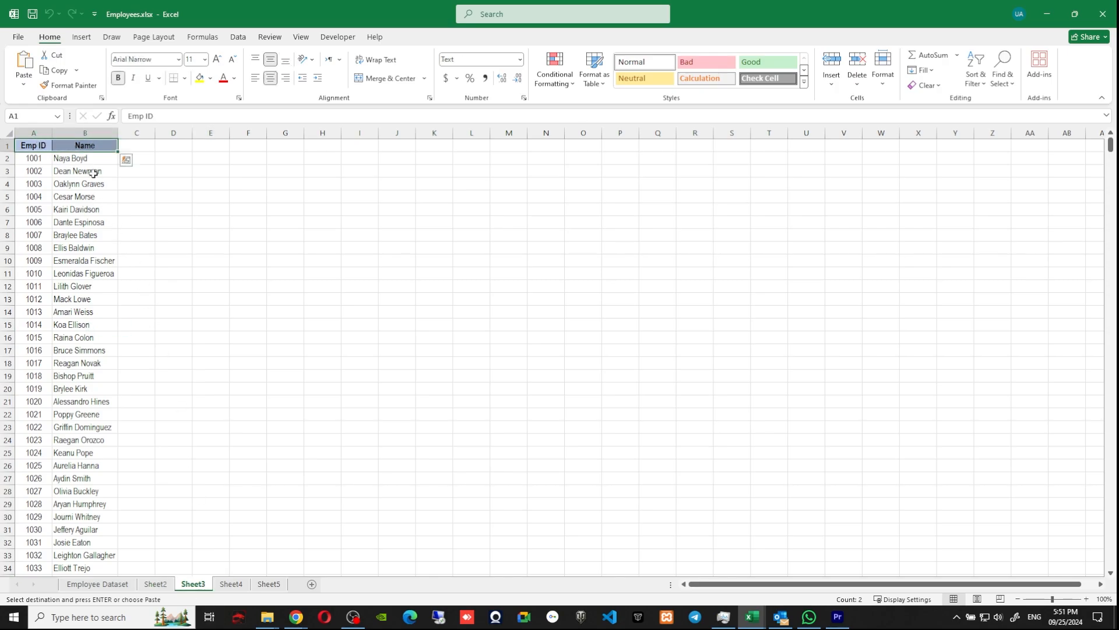
pyautogui.click(261, 583)
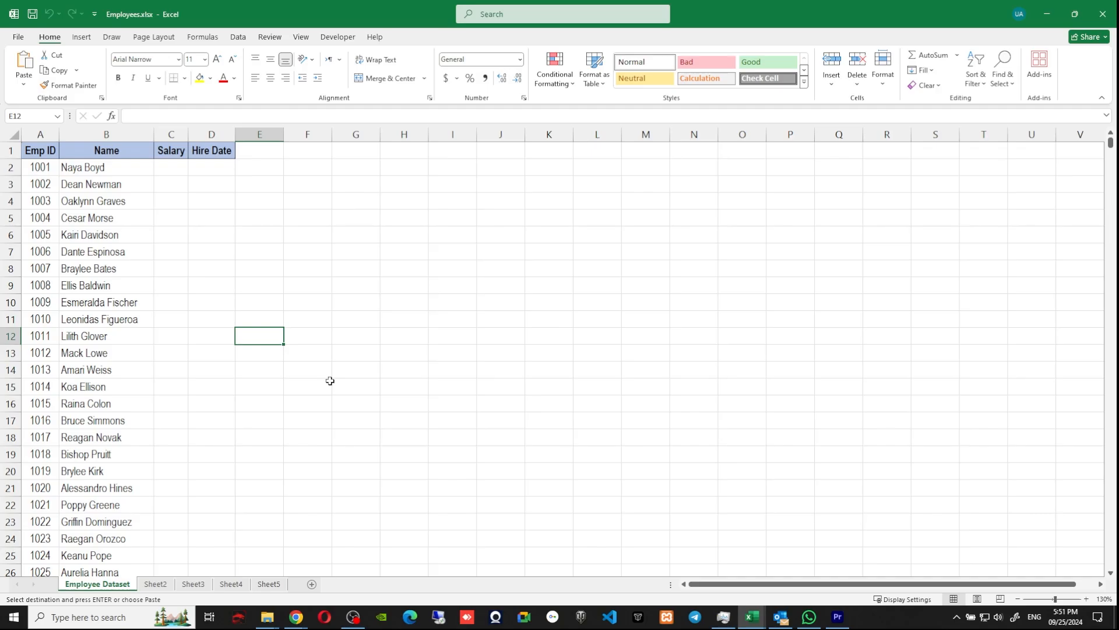